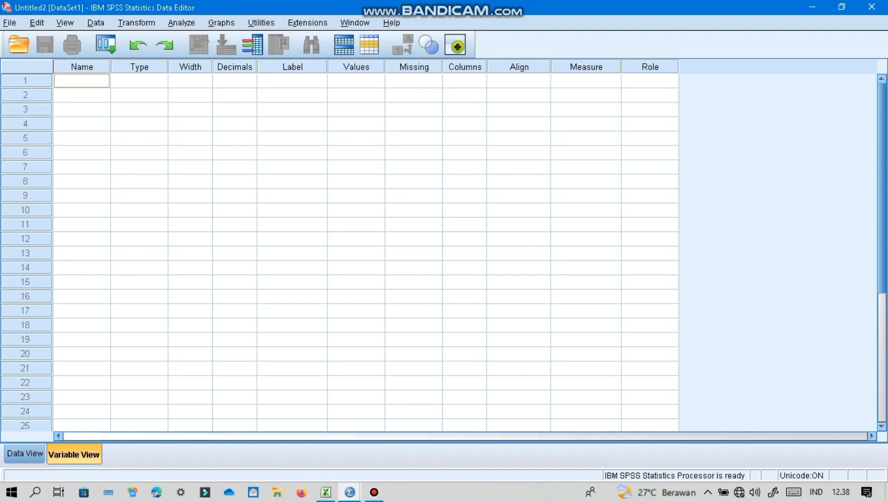
- Define the first variable as X1 with the label "Interkasi teman sebaya"
click(82, 81)
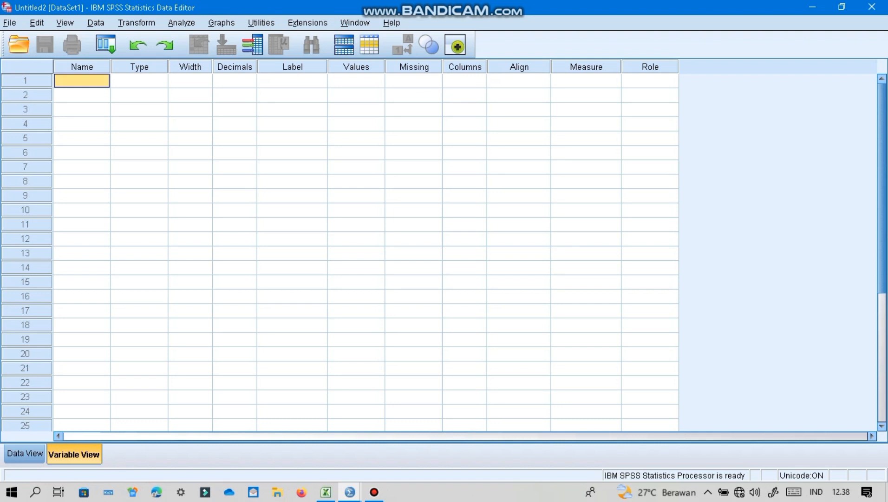
text(X1)
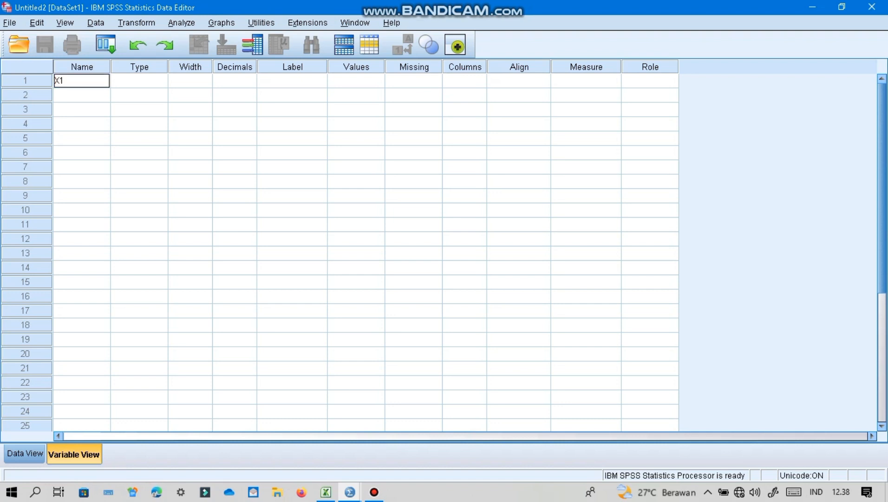
key(Return)
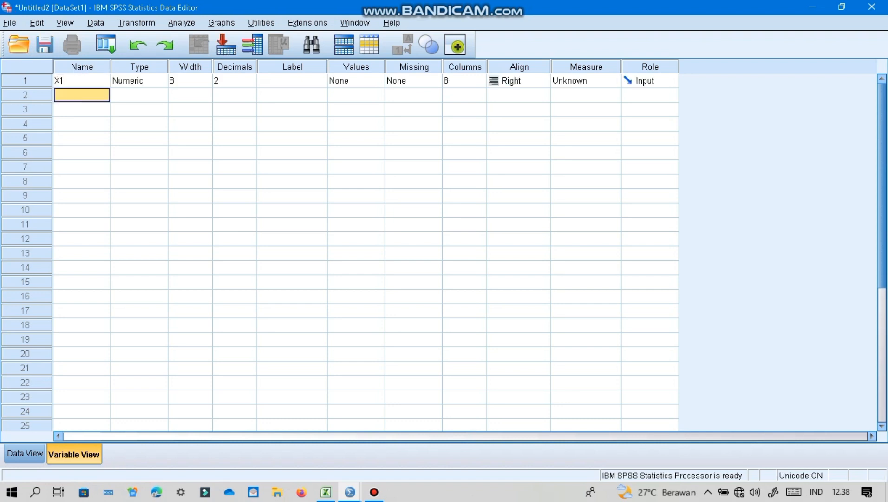
click(292, 80)
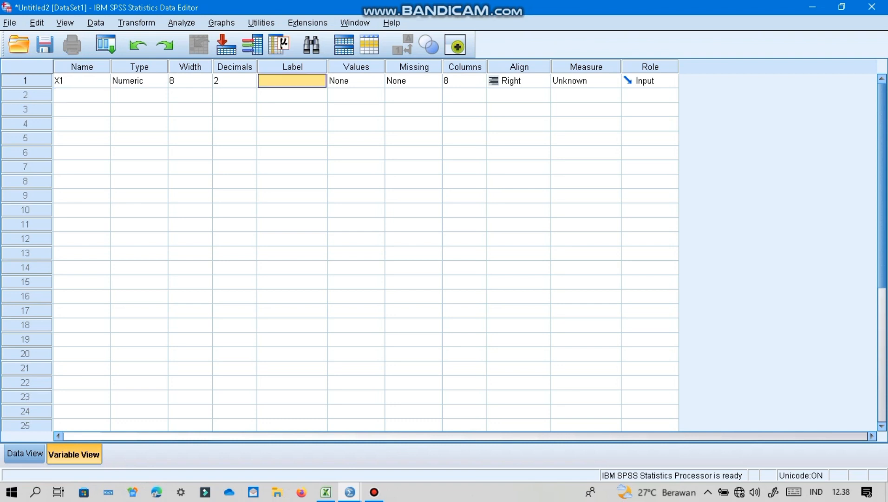
text(Interkasi te)
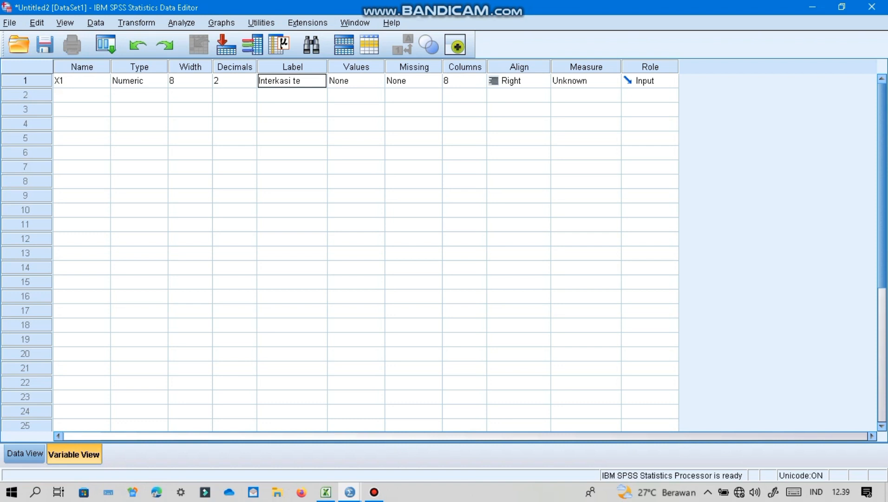
text(man sebaya)
key(Return)
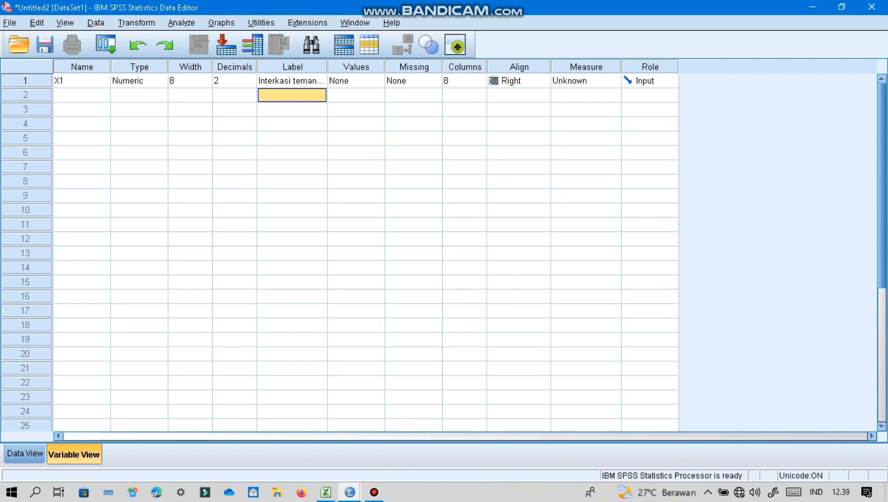
- Set the measurement level of variable X1 to Scale
click(588, 80)
key(Down)
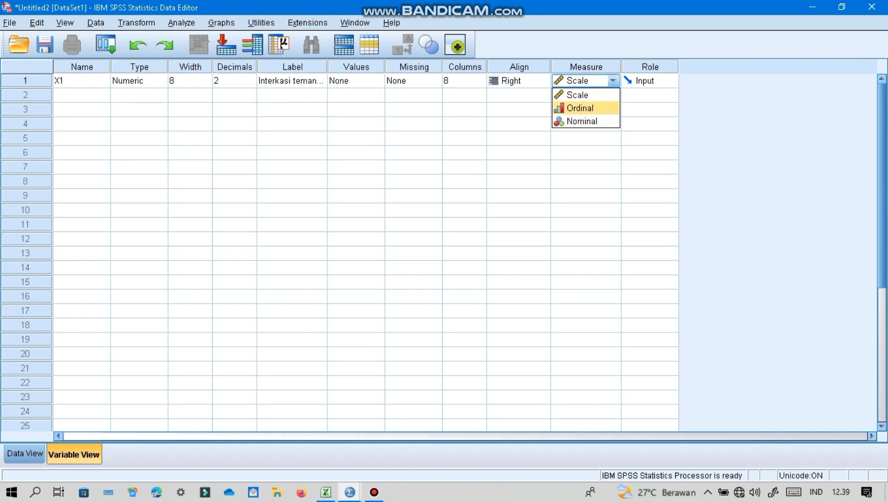
key(Up)
key(Up)
key(Up)
key(Up)
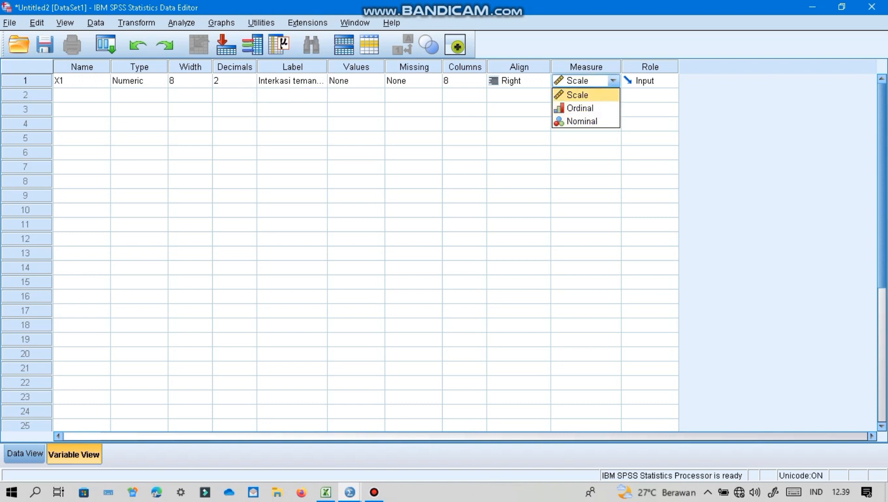
key(Return)
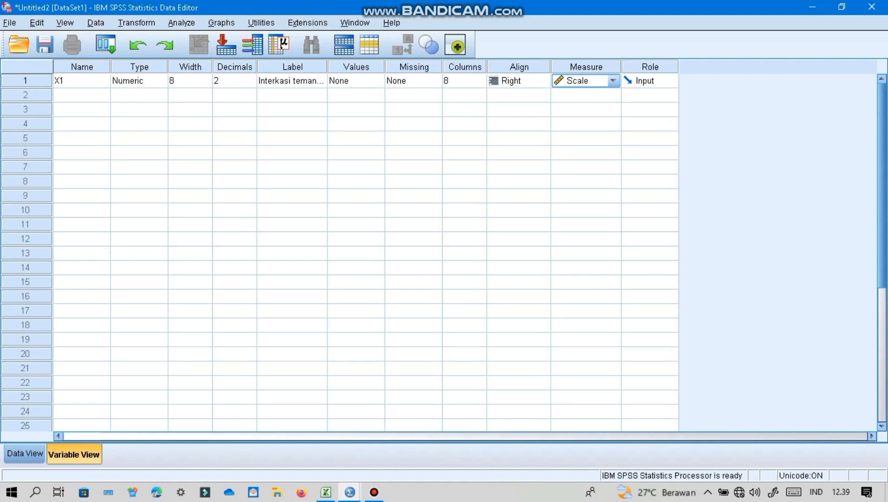
- Define the second variable as X2 with the label "Regulasi diri" and the Scale measurement level
click(81, 95)
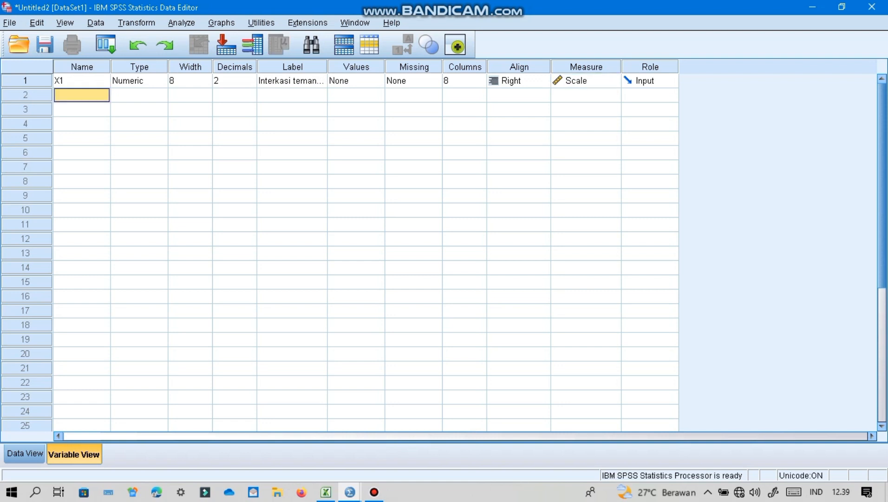
text(X2)
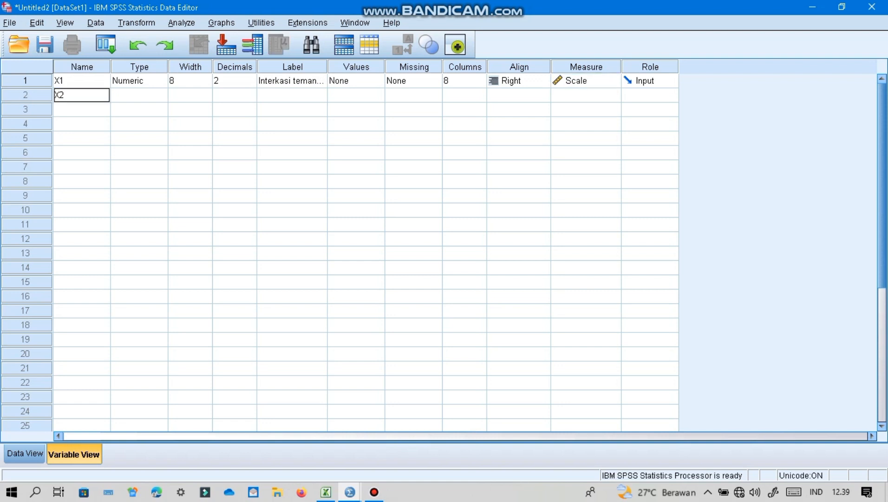
key(Return)
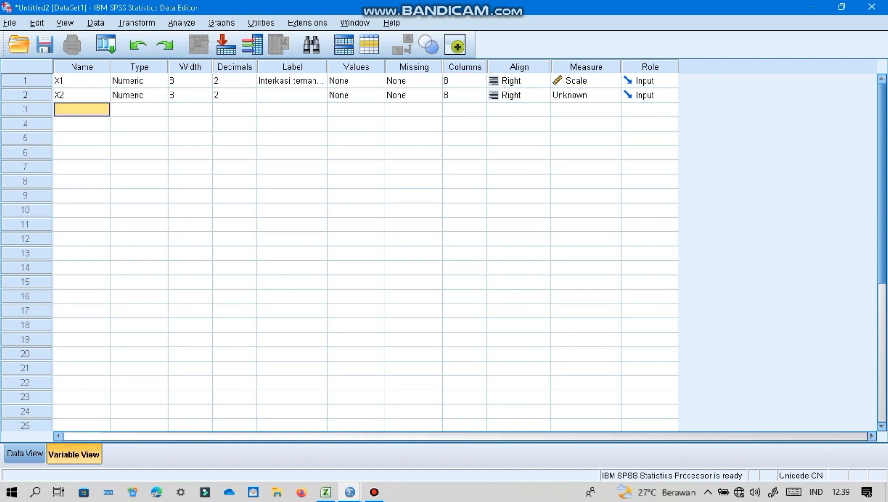
click(292, 95)
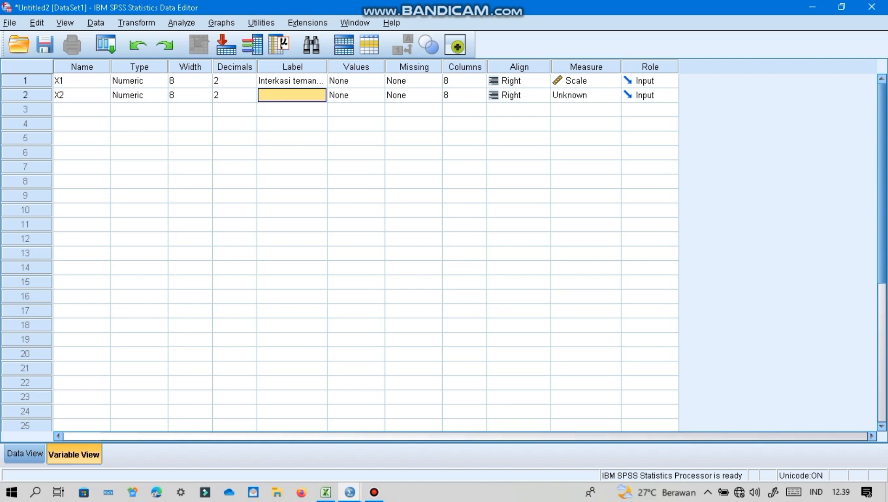
text(Regulas)
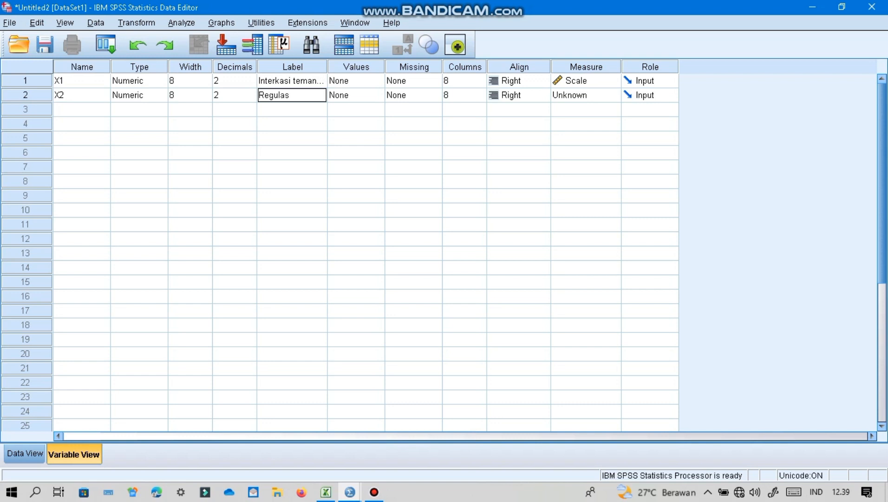
text(i dir)
key(Return)
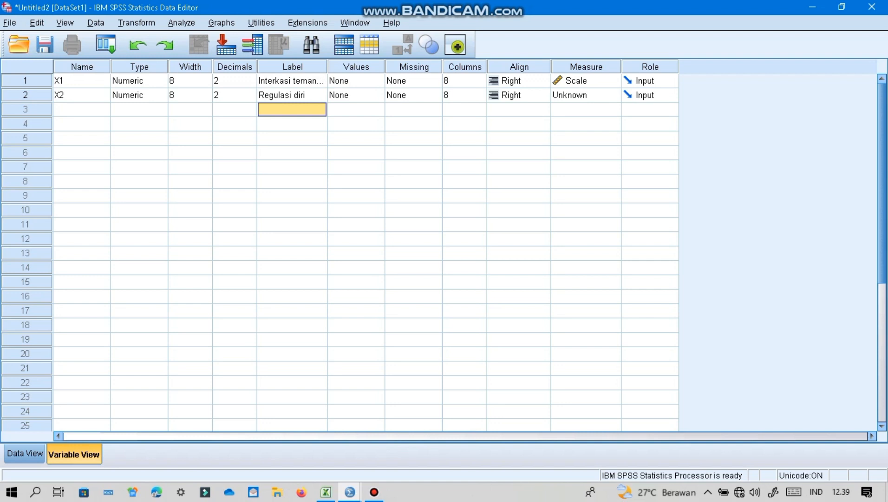
click(586, 94)
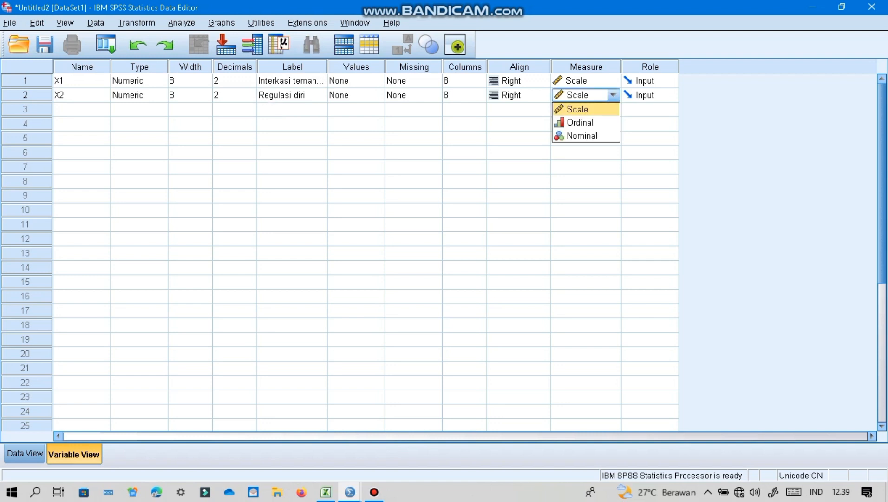
click(585, 109)
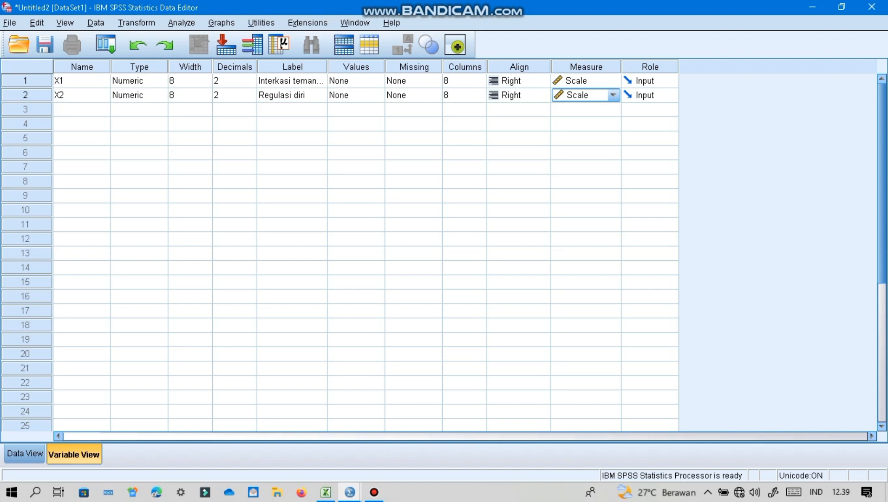
- Add a third variable named Y
click(82, 110)
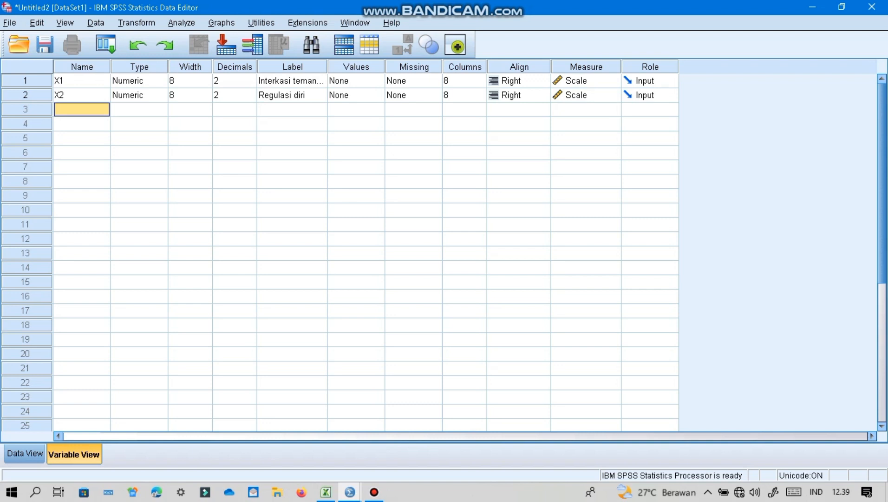
text(Y)
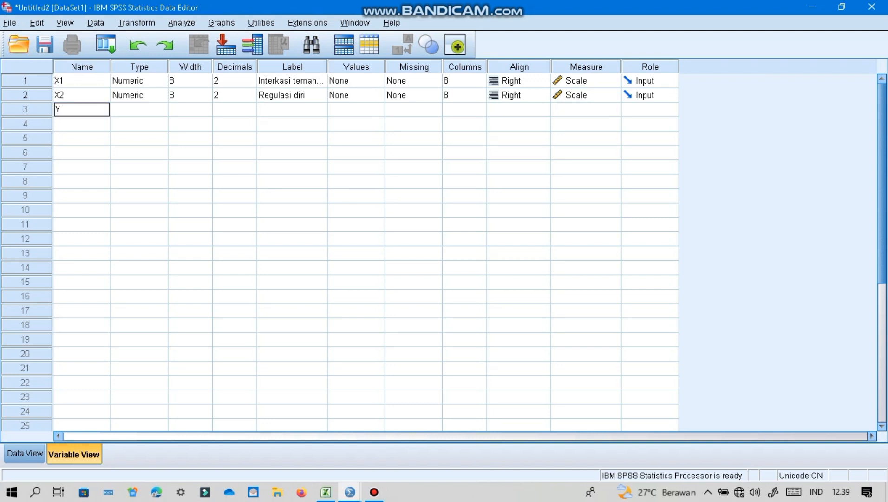
key(Return)
- Label variable Y "Hasil belajar matematika siswa" and set its measurement level to Scale
click(291, 109)
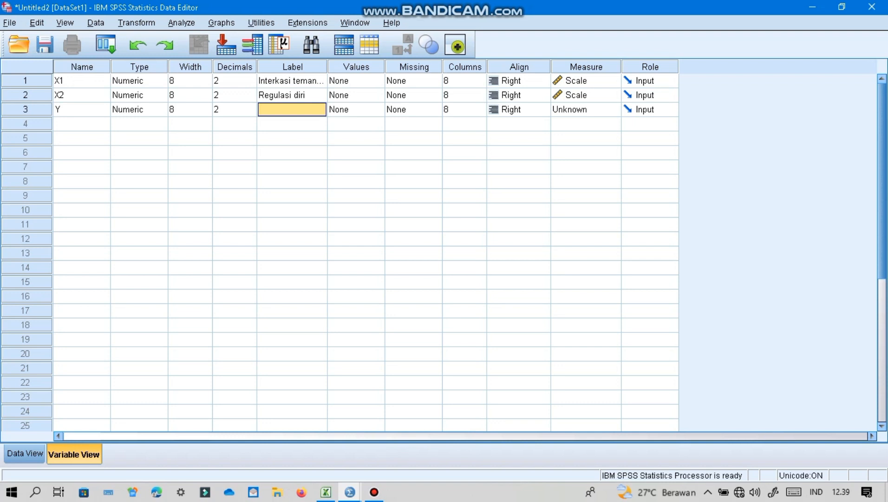
text(Has)
text(il belajar m)
text(atematim)
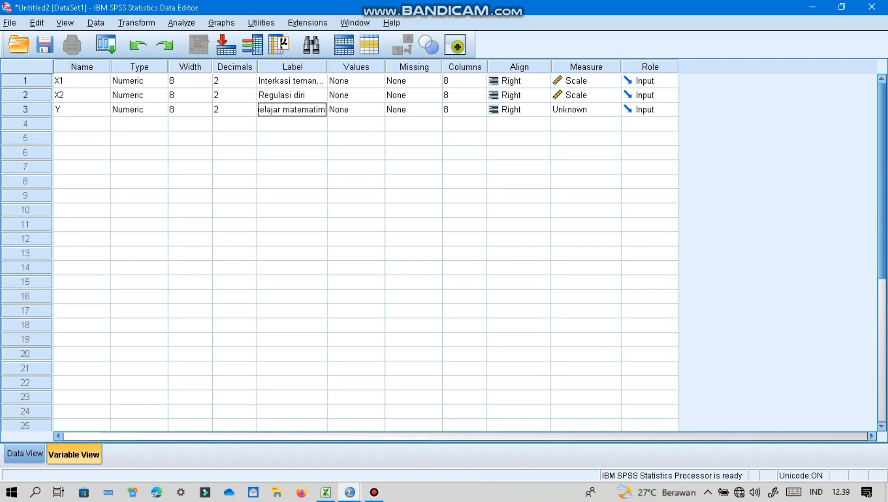
key(BackSpace)
key(BackSpace)
text(ika siswa)
key(Return)
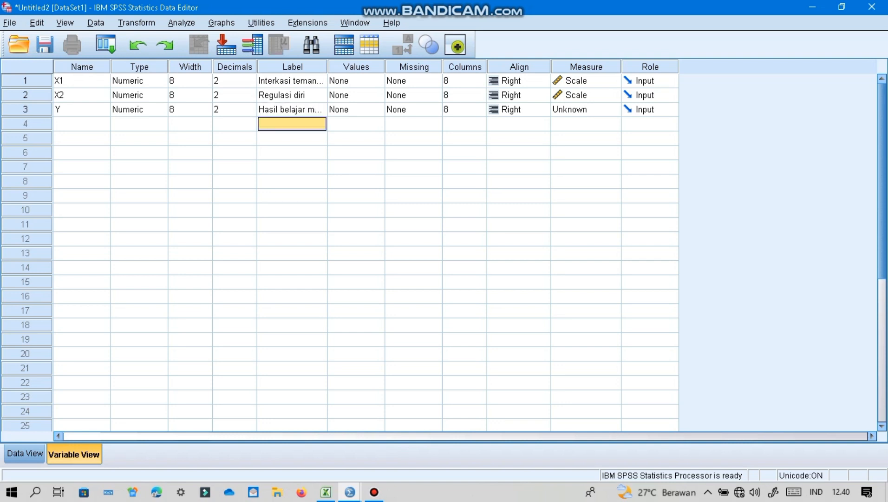
click(587, 110)
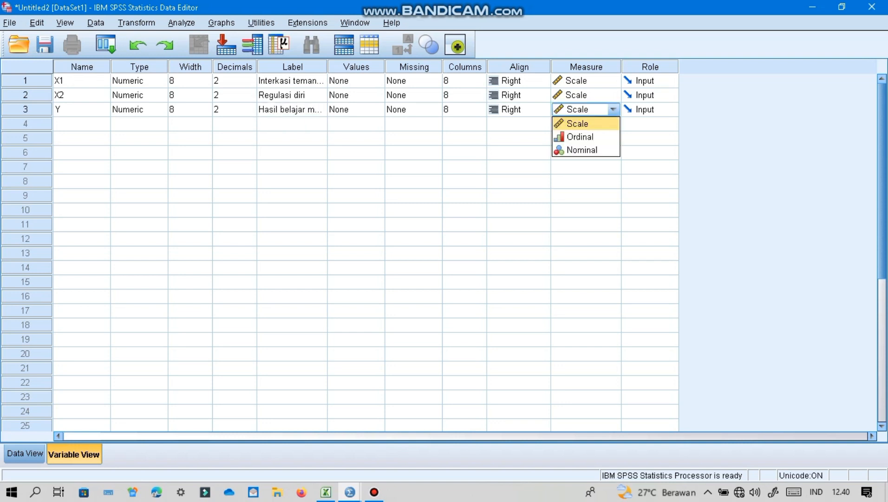
click(585, 124)
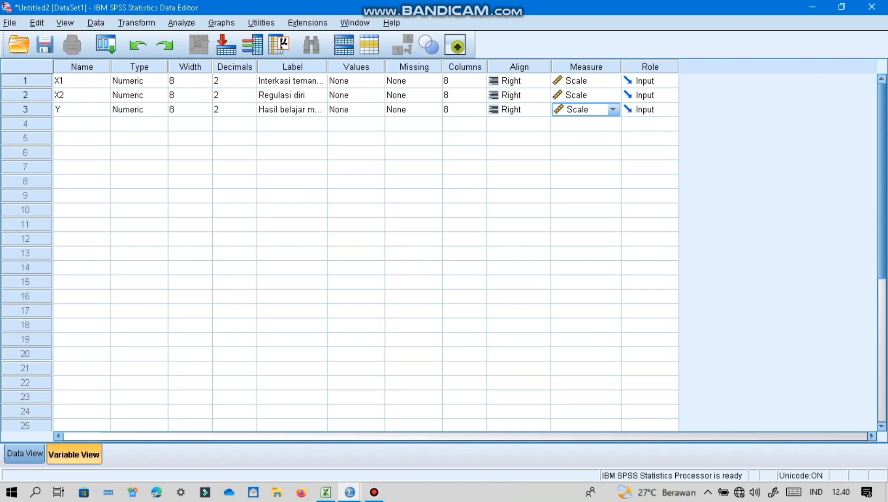
- Show the empty data grid, switch to the Excel workbook and copy the three score columns for all students, C5:E152
click(24, 453)
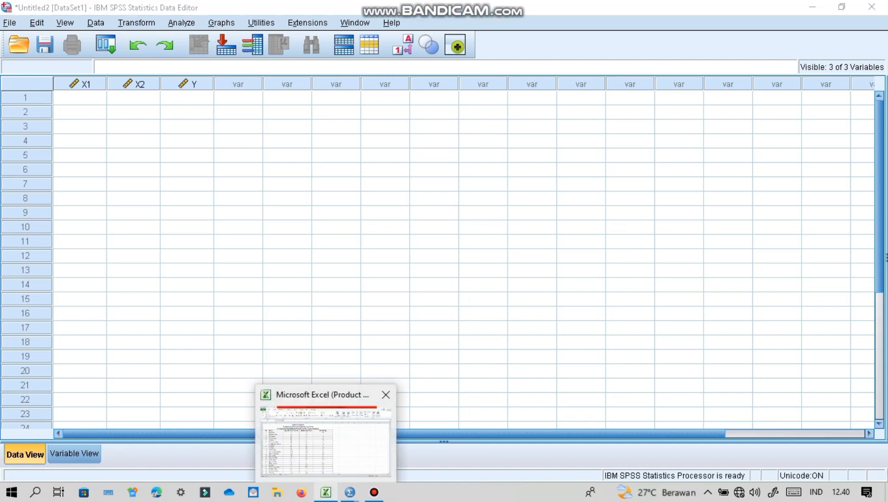
click(325, 492)
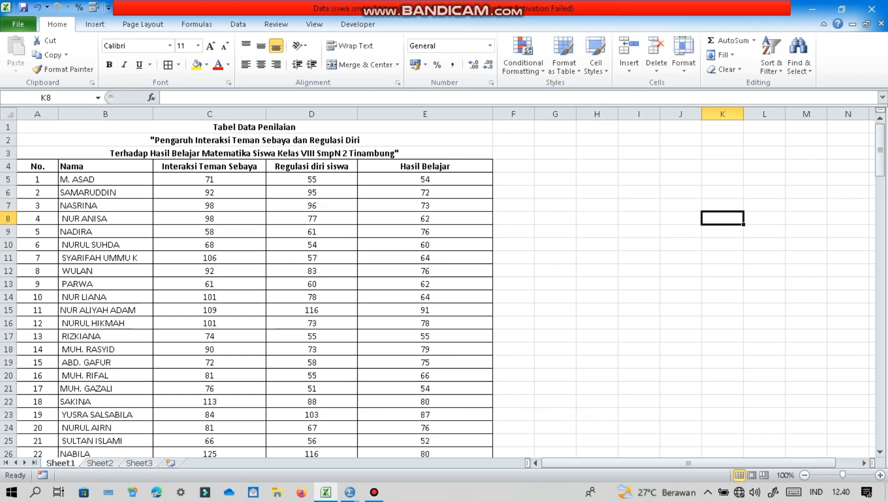
click(210, 179)
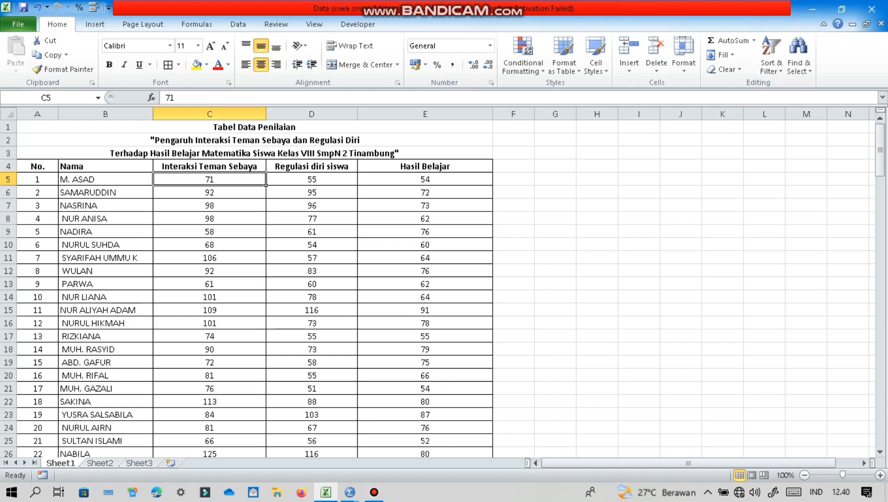
drag(209, 179, 425, 449)
drag(492, 447, 492, 316)
key(ctrl+c)
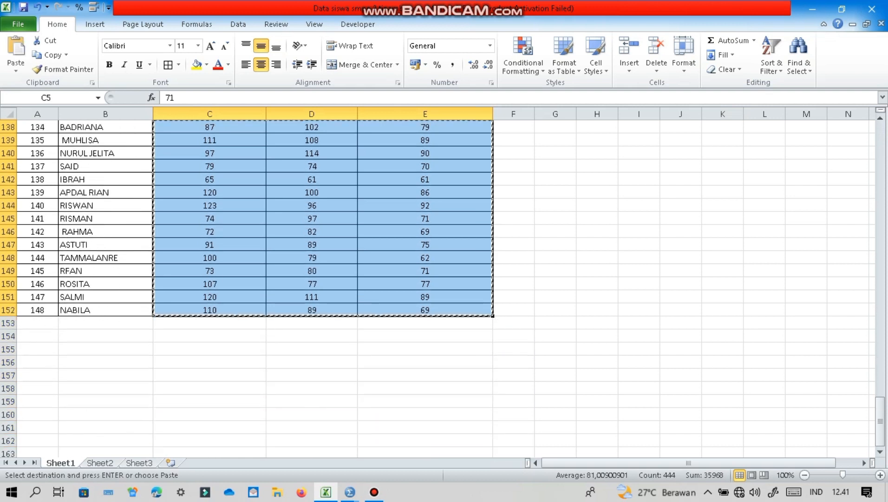
- Switch back to the Untitled2 dataset in SPSS and paste the copied scores starting at row 1 of X1
click(350, 492)
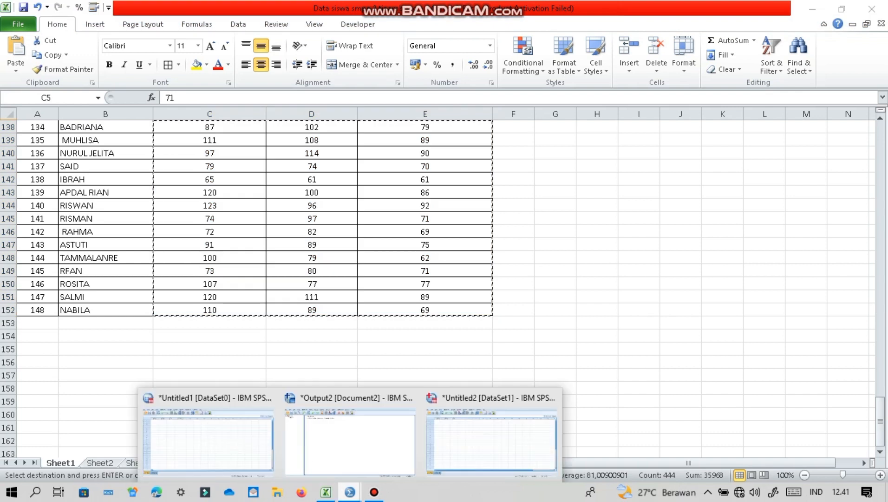
click(492, 439)
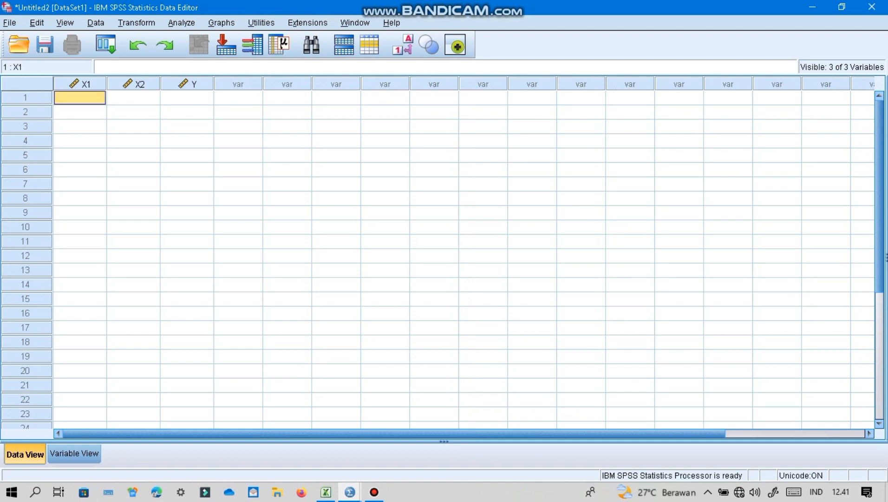
key(ctrl+v)
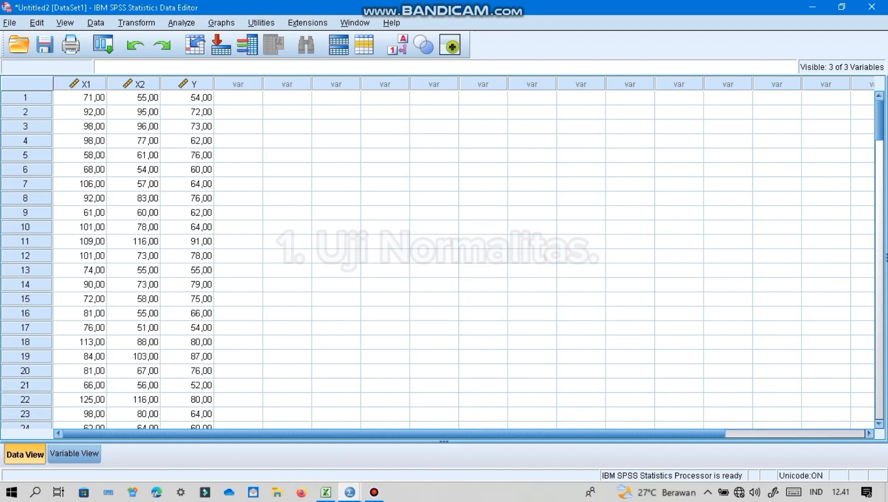
- Set up a linear regression with Hasil belajar matematika siswa (Y) as dependent and Interkasi teman sebaya (X1) as independent variable
click(182, 23)
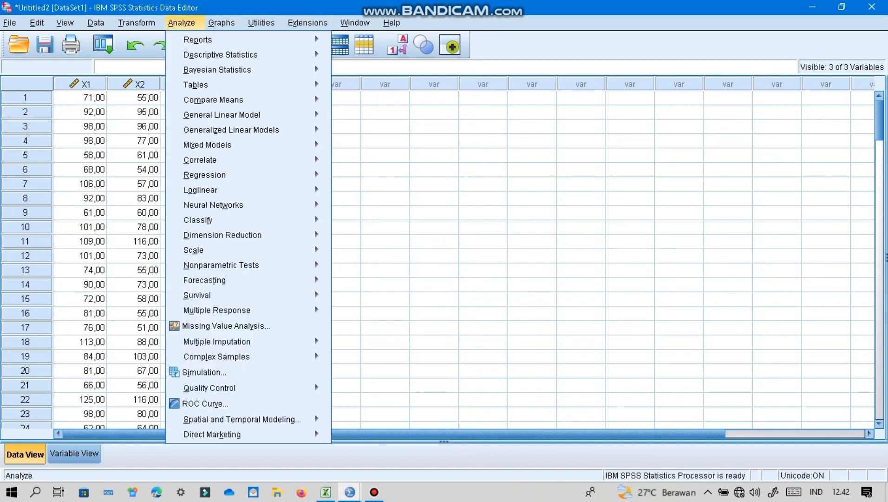
mouse_move(231, 130)
mouse_move(205, 175)
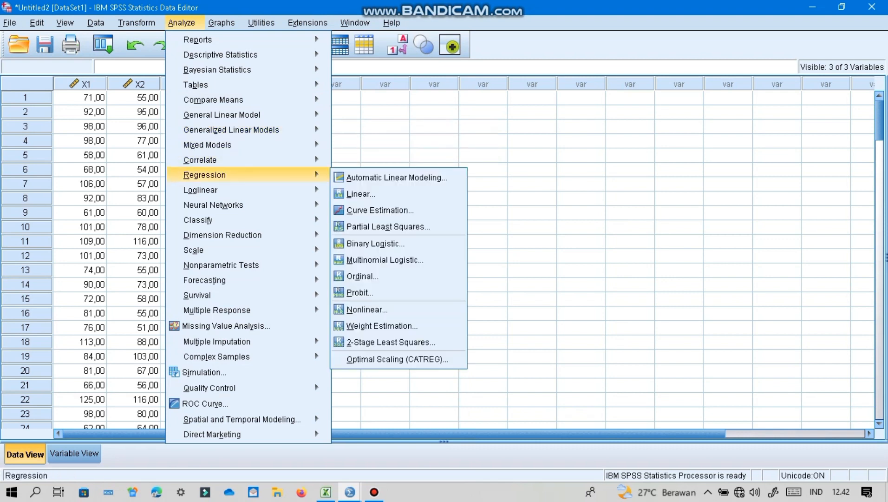
click(361, 193)
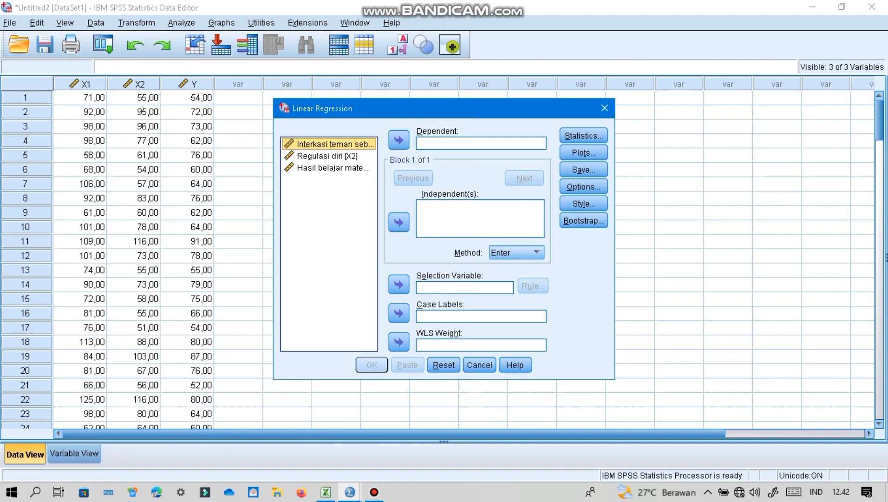
click(333, 168)
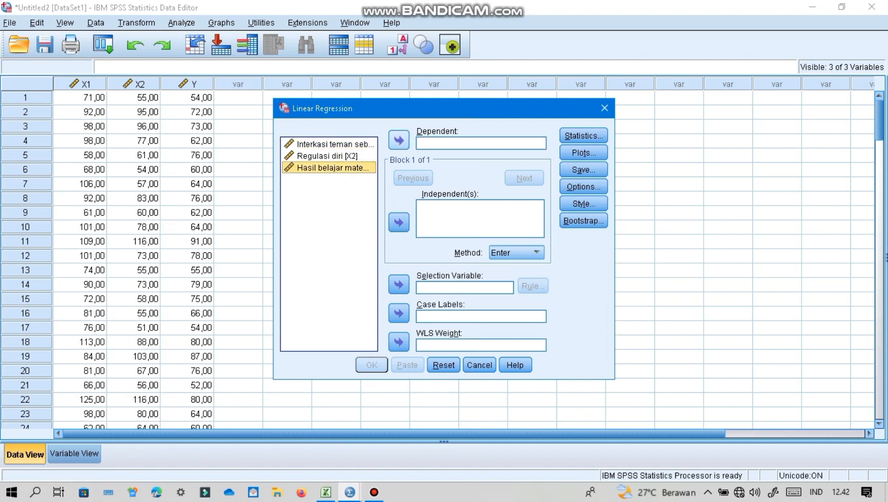
click(399, 140)
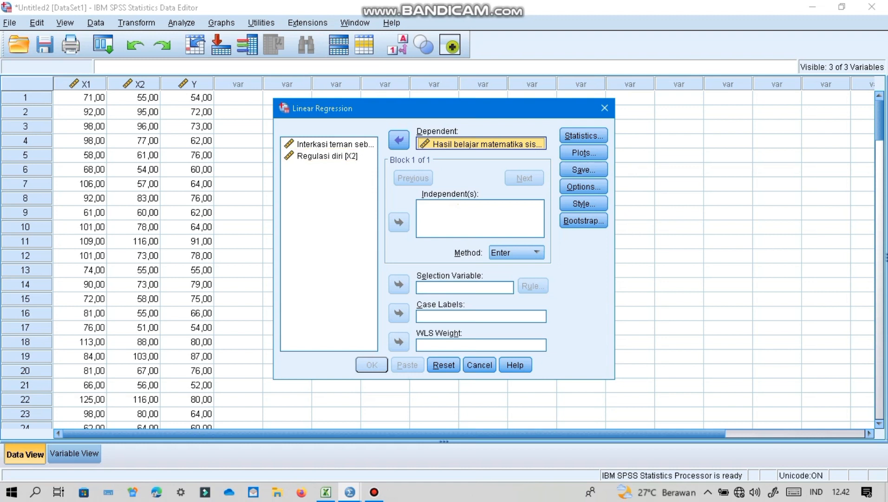
click(335, 144)
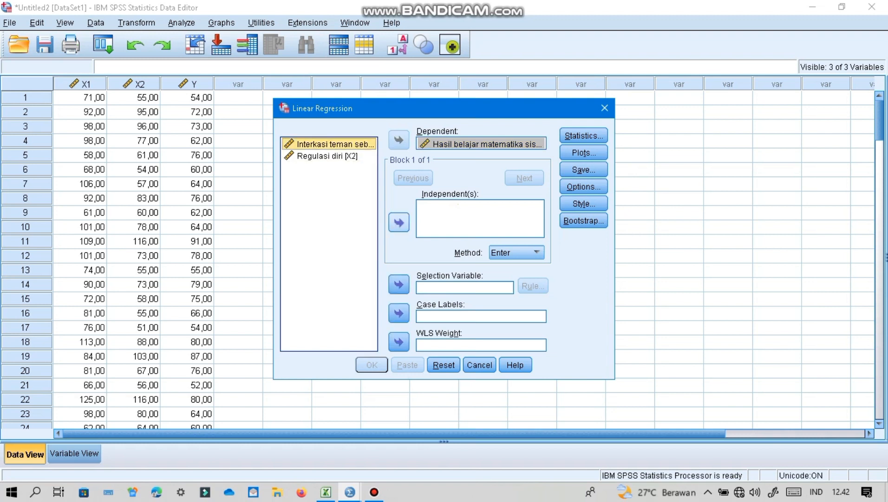
click(399, 222)
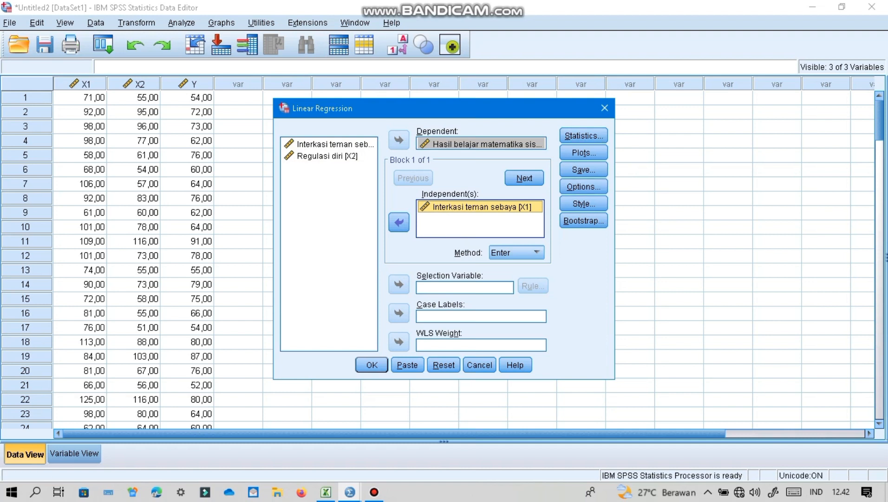
- Set the regression to save unstandardized residuals, run it and review the output tables
click(583, 170)
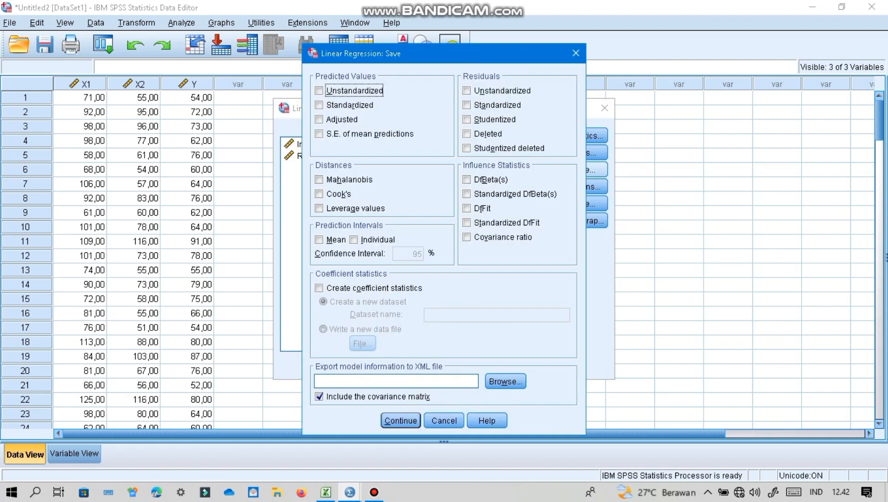
click(467, 91)
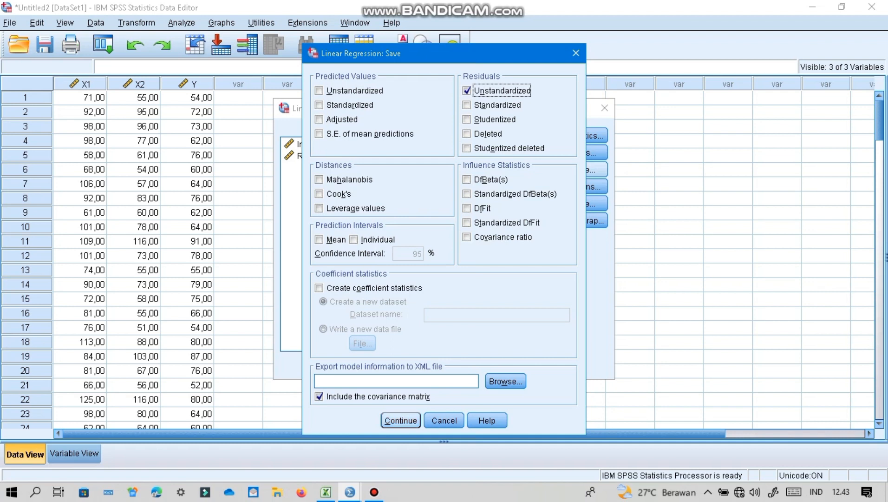
click(401, 420)
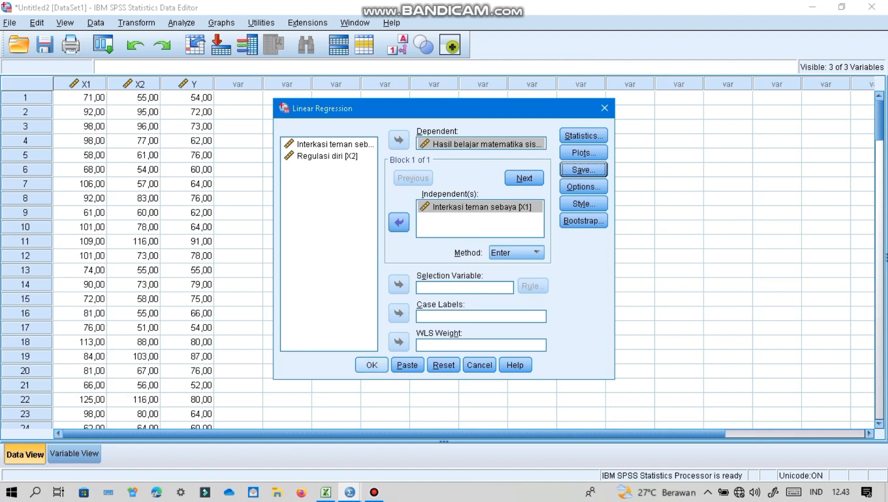
click(372, 365)
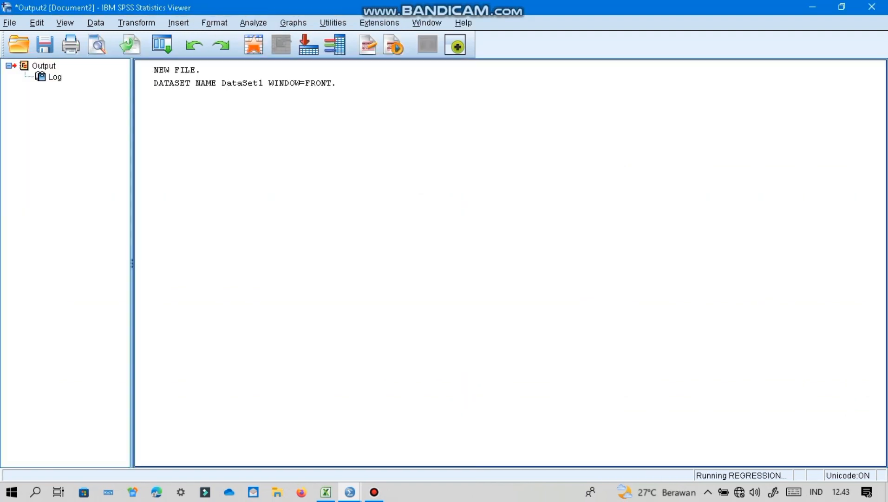
drag(882, 228, 881, 365)
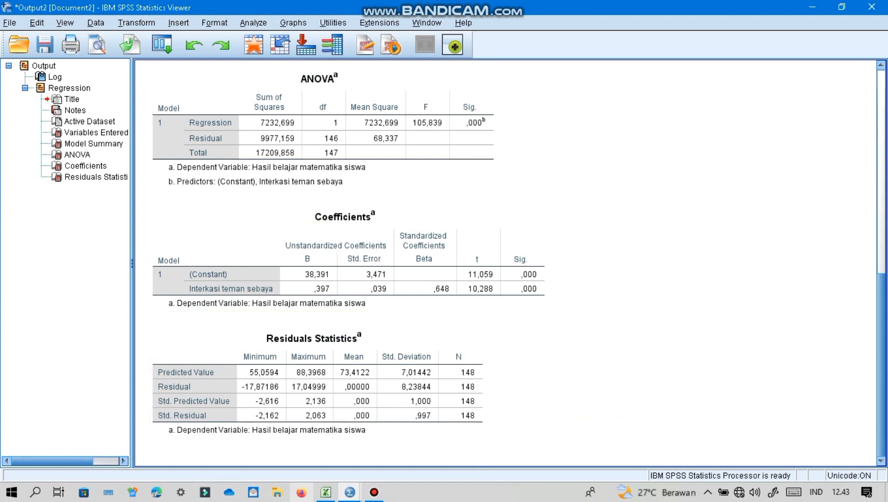
- Return to the Untitled2 dataset, run a legacy 1-Sample K-S test on Unstandardized Residual (RES_1) against the Normal distribution and review its output
mouse_move(350, 492)
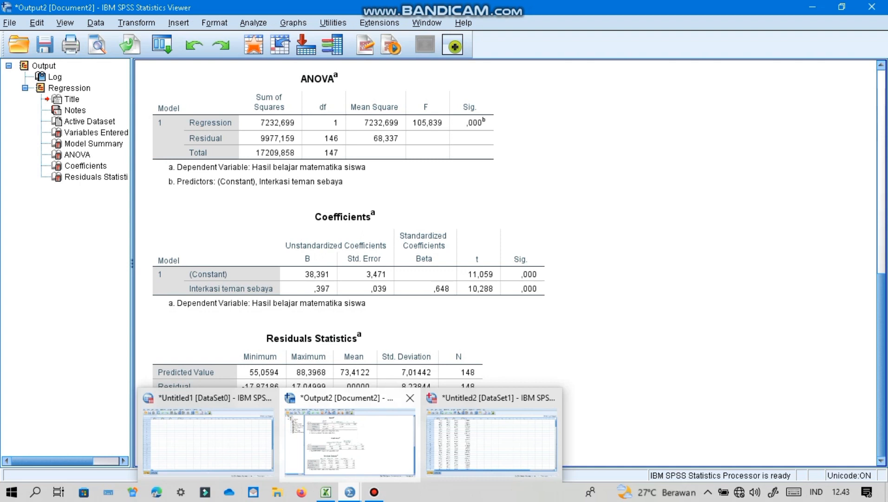
click(491, 439)
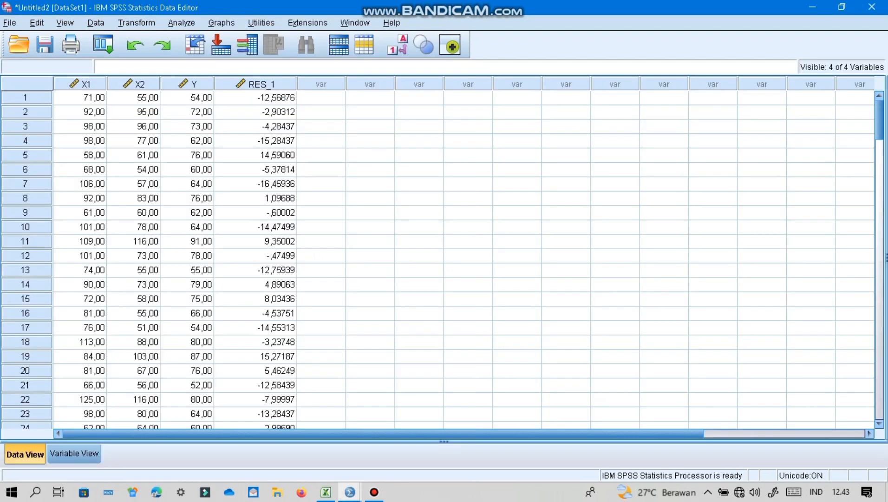
click(182, 23)
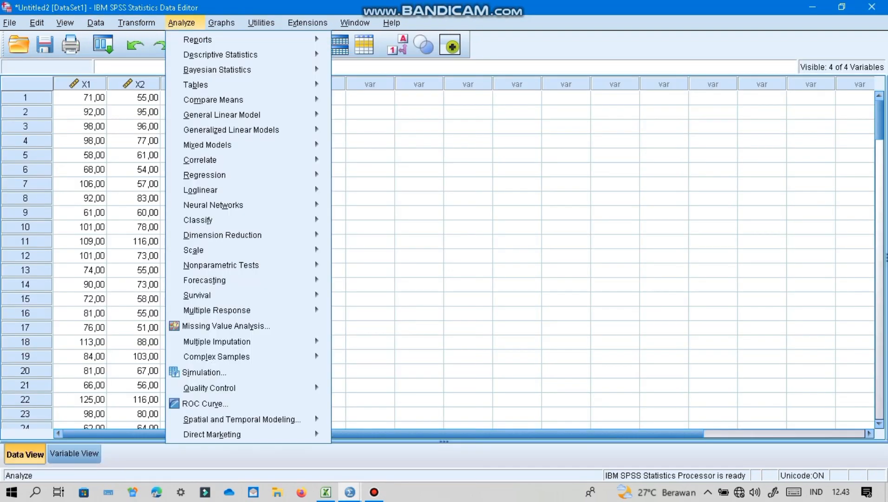
mouse_move(223, 235)
mouse_move(221, 265)
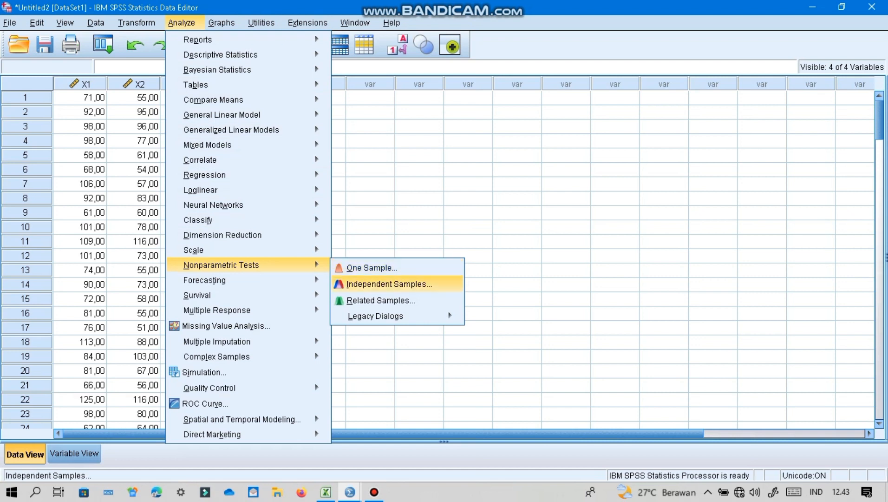
mouse_move(376, 316)
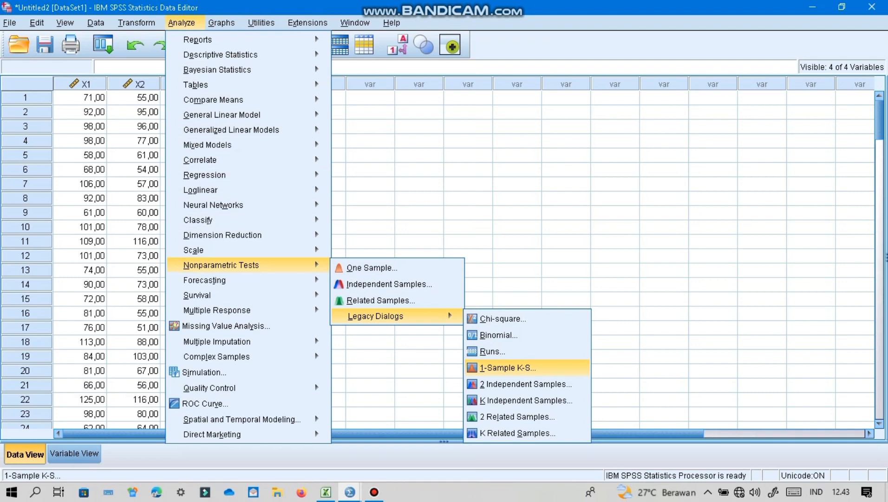
click(508, 367)
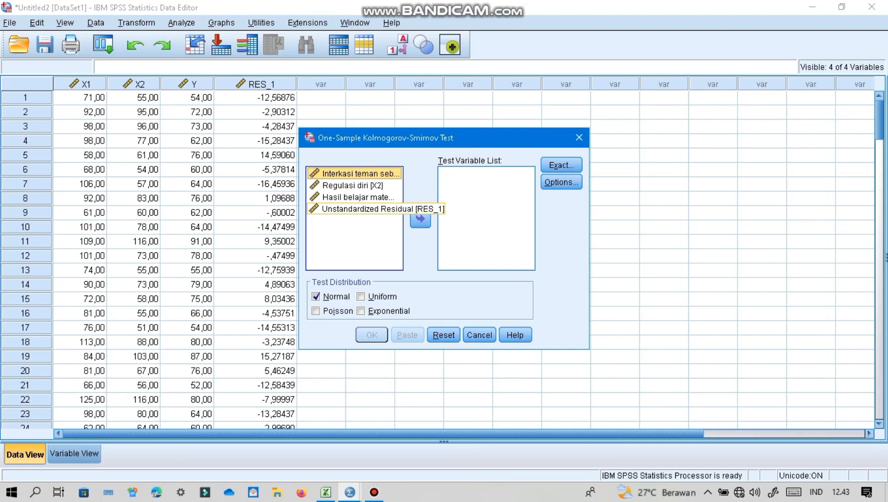
click(361, 209)
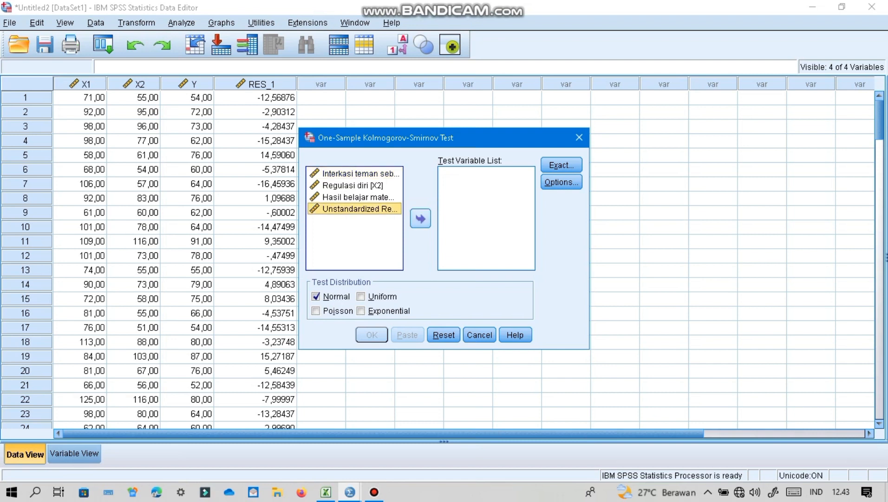
click(420, 218)
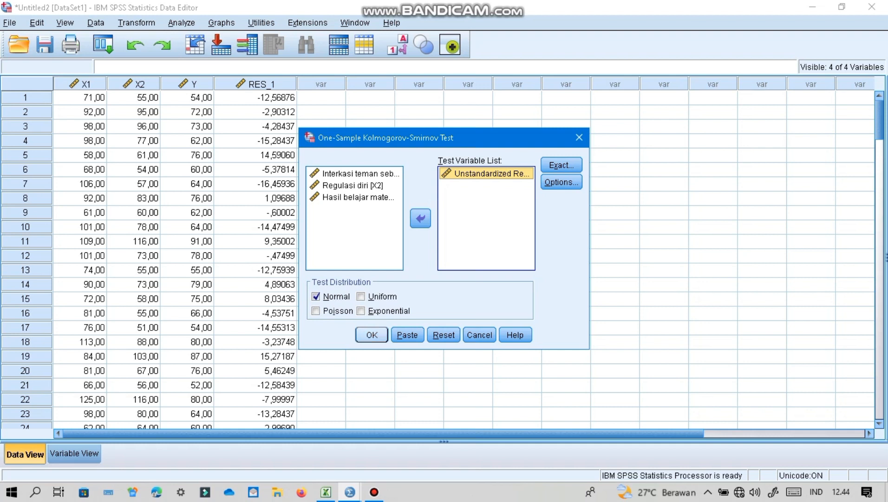
key(Return)
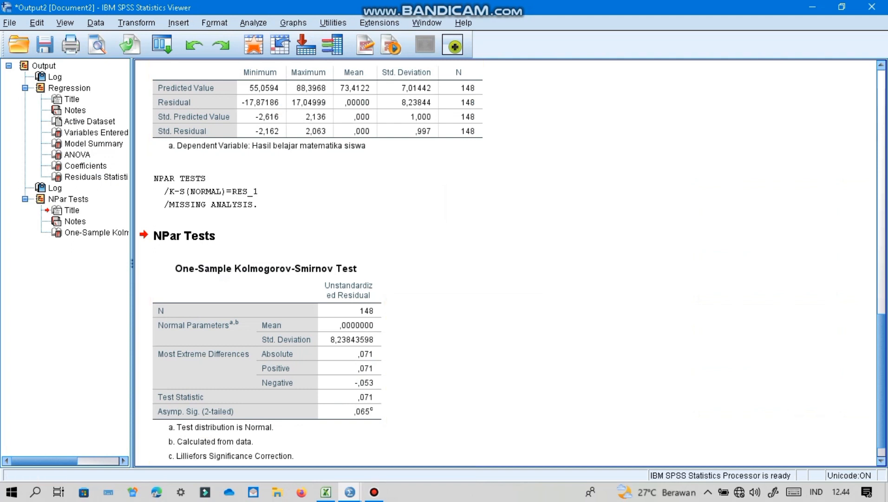
click(882, 246)
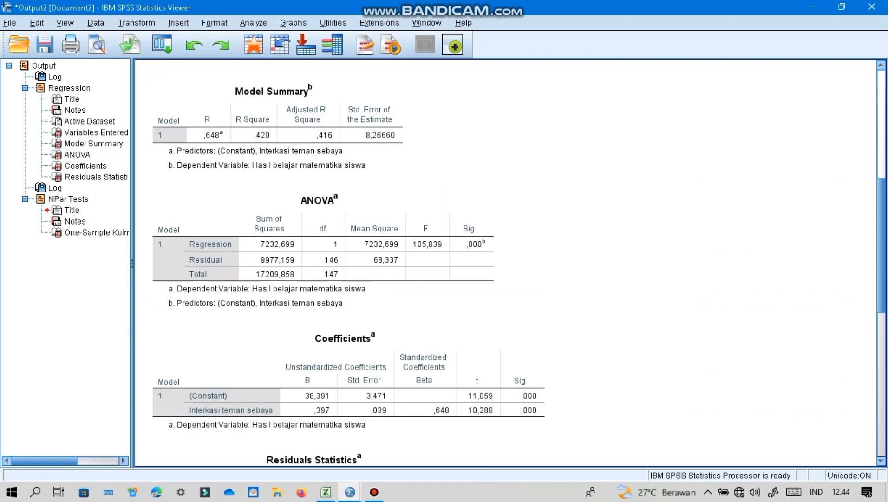
drag(881, 246, 882, 390)
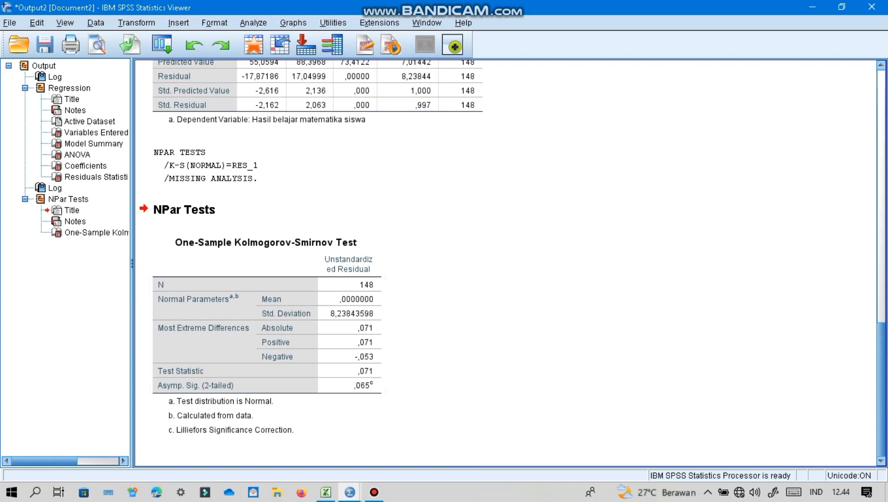
- Return to the Untitled2 dataset and replace X1 with Regulasi diri (X2) as the independent variable in the linear regression
mouse_move(349, 492)
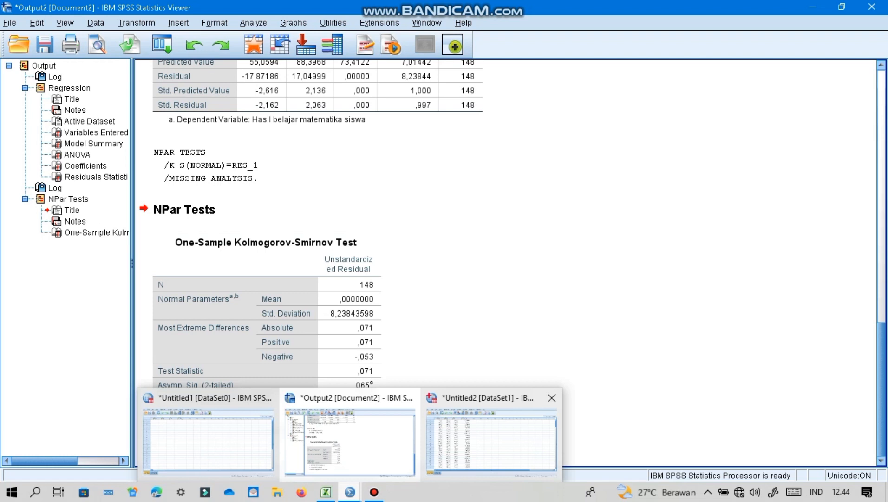
click(491, 430)
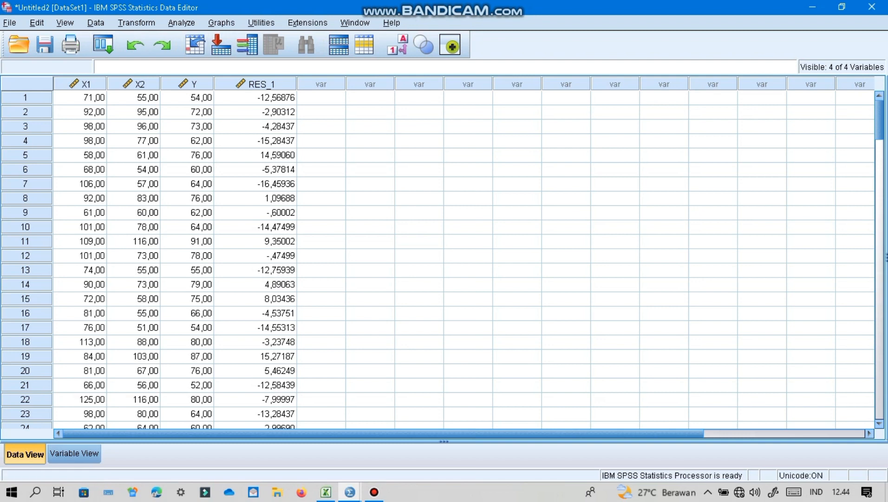
click(182, 22)
mouse_move(222, 114)
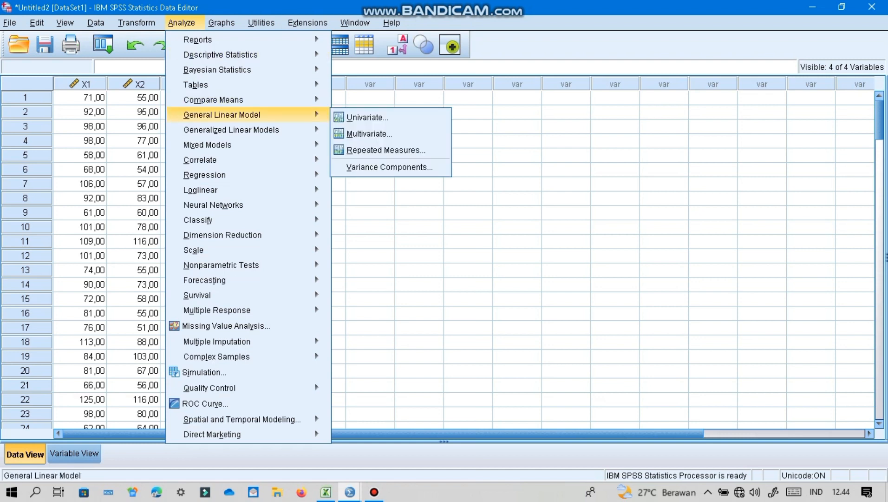
mouse_move(204, 175)
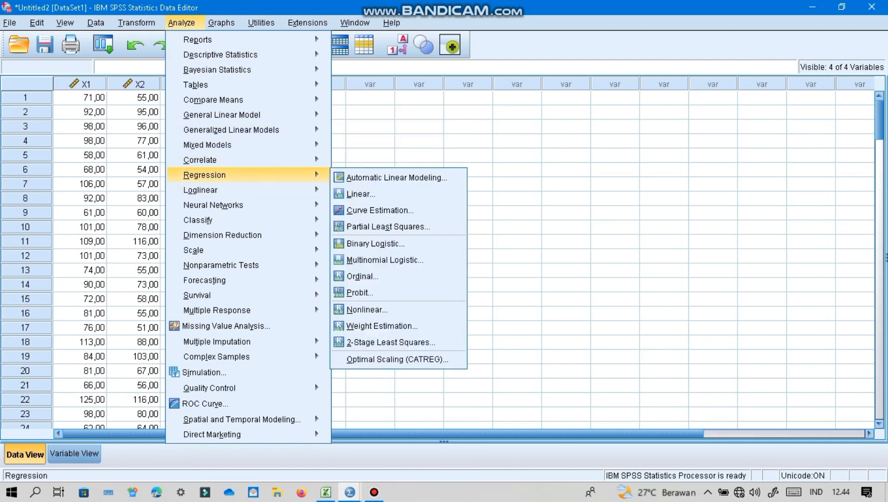
click(361, 194)
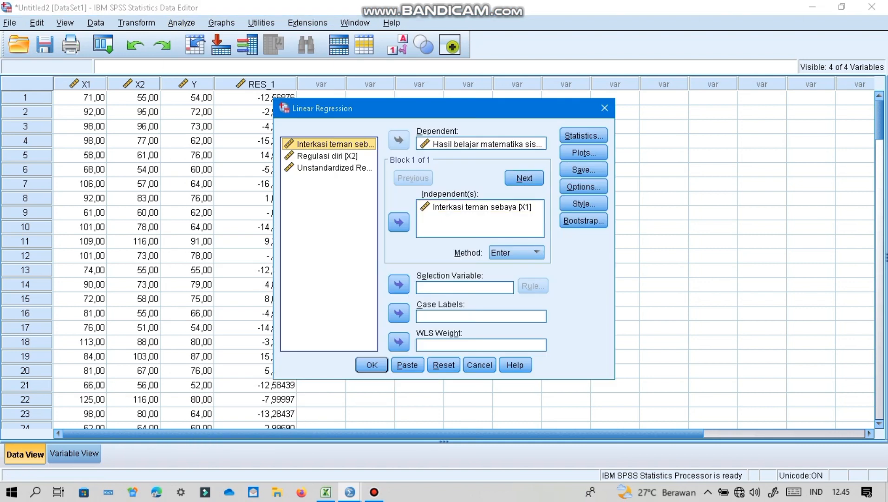
click(482, 207)
click(398, 223)
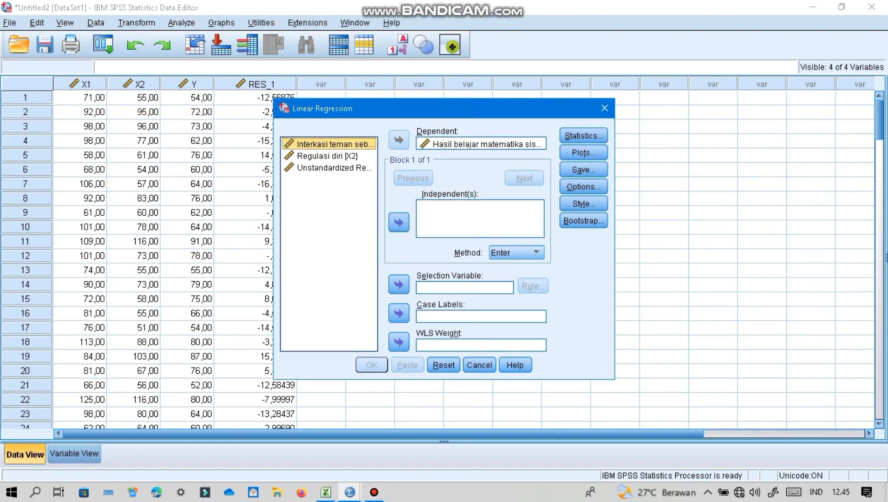
click(328, 156)
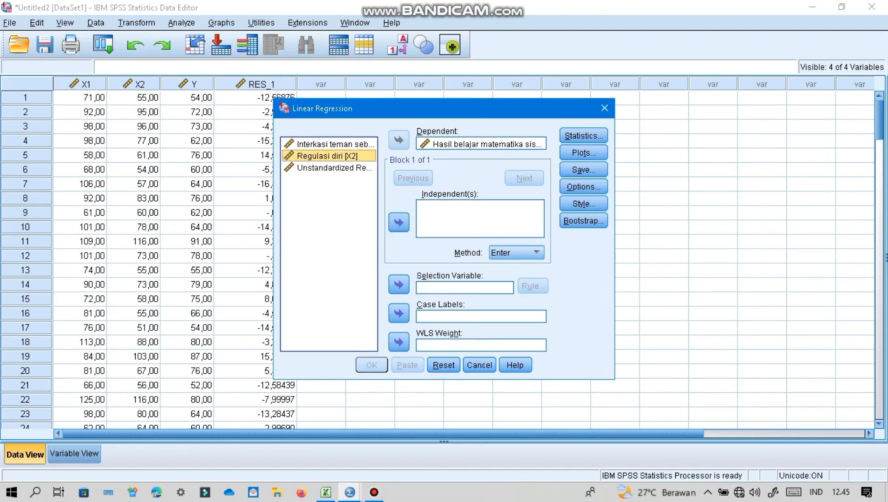
click(399, 223)
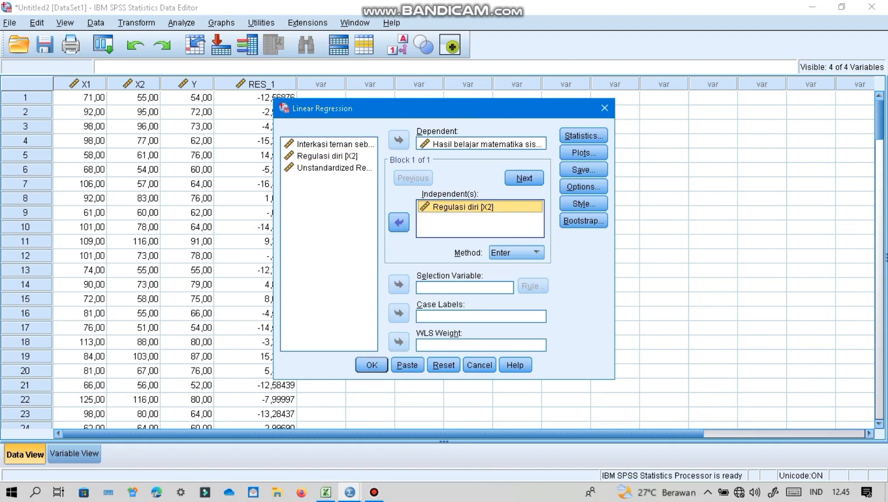
- Check that unstandardized residuals are set to be saved, run the X2 regression and review its output tables
click(583, 169)
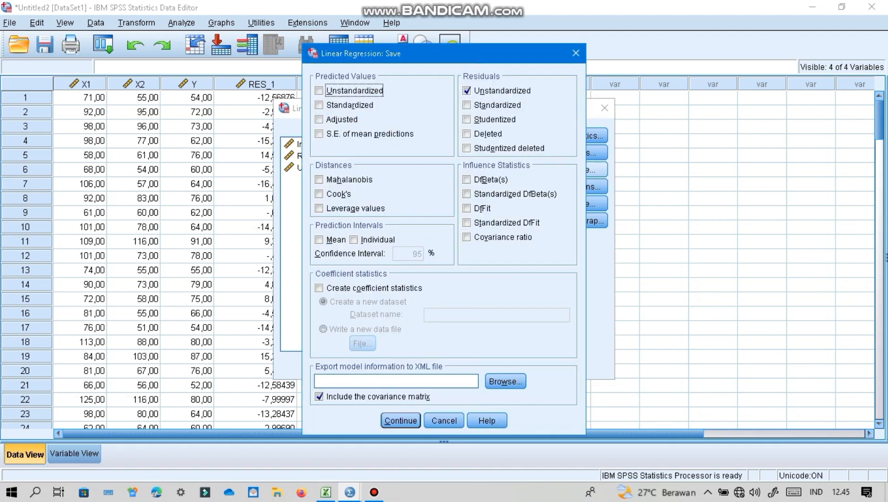
click(401, 421)
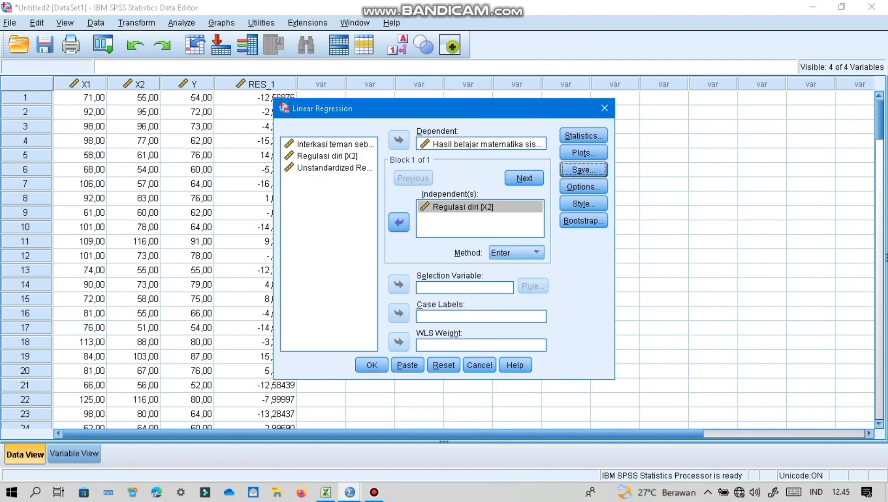
click(372, 365)
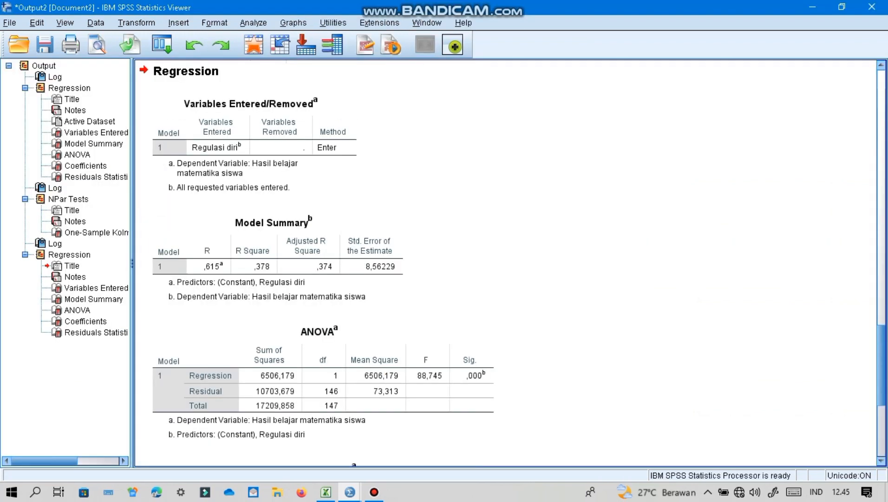
scroll(511, 262, down, 5)
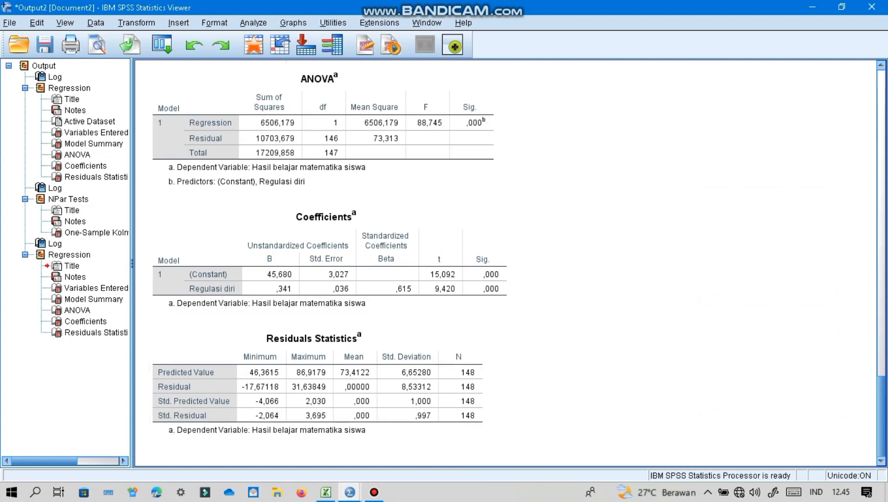
- Return to the Untitled2 dataset and set up a legacy 1-Sample K-S test, replacing RES_1 with Unstandardized Residual (RES_2) as the test variable
mouse_move(350, 492)
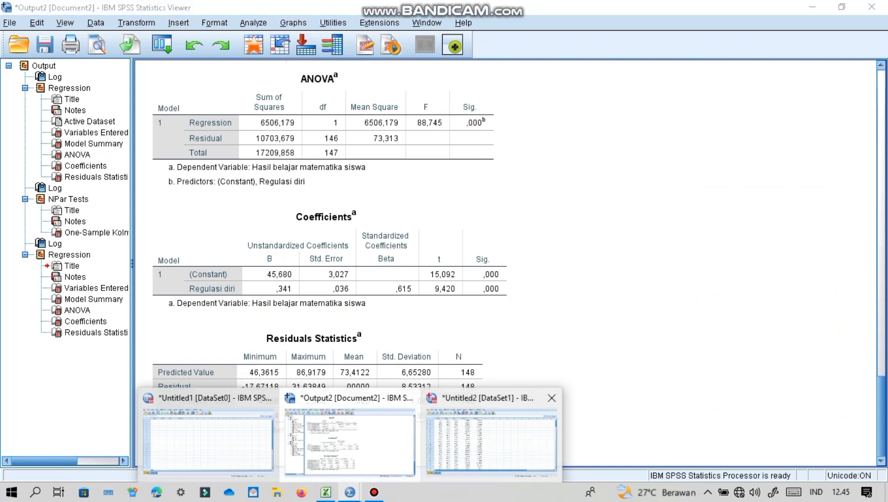
click(210, 419)
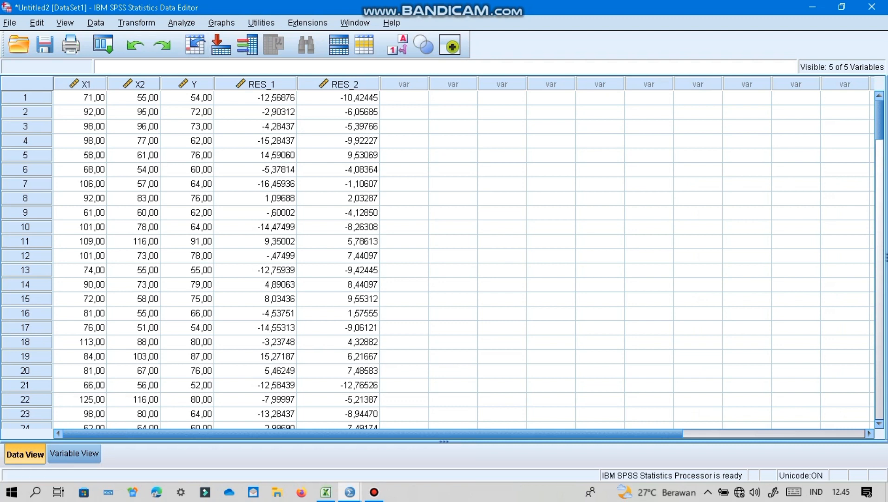
key(alt+a)
mouse_move(200, 191)
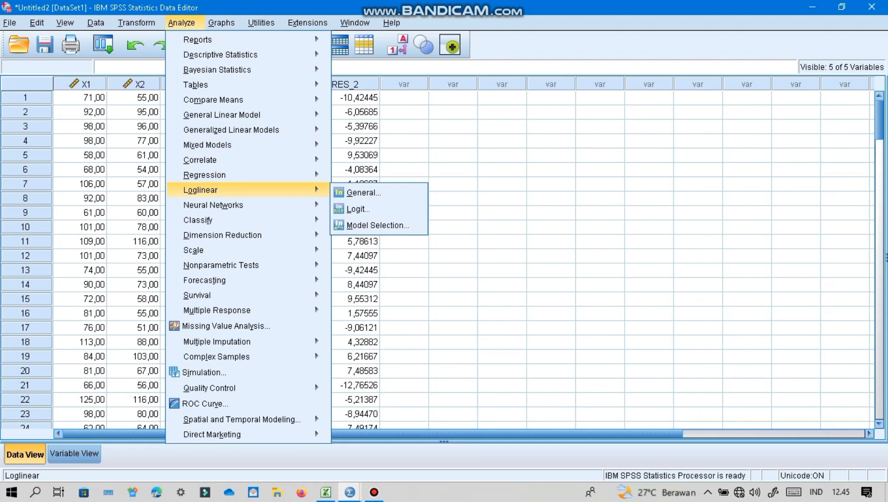
mouse_move(222, 264)
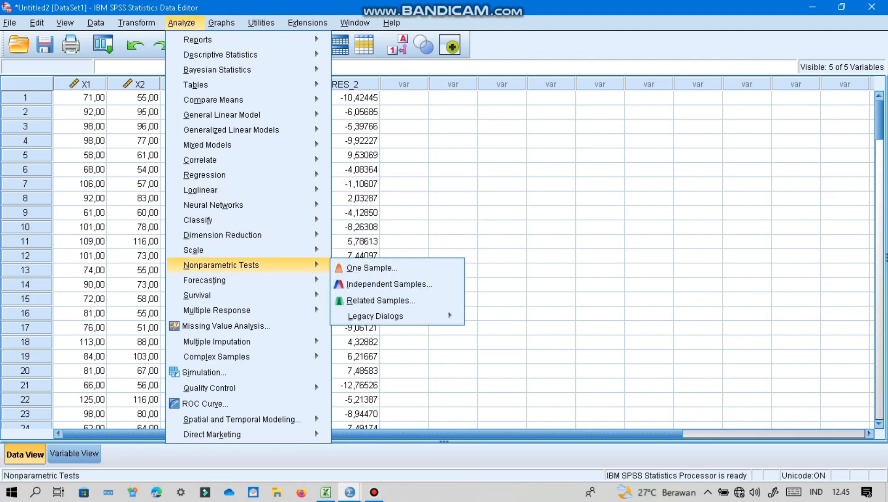
mouse_move(376, 316)
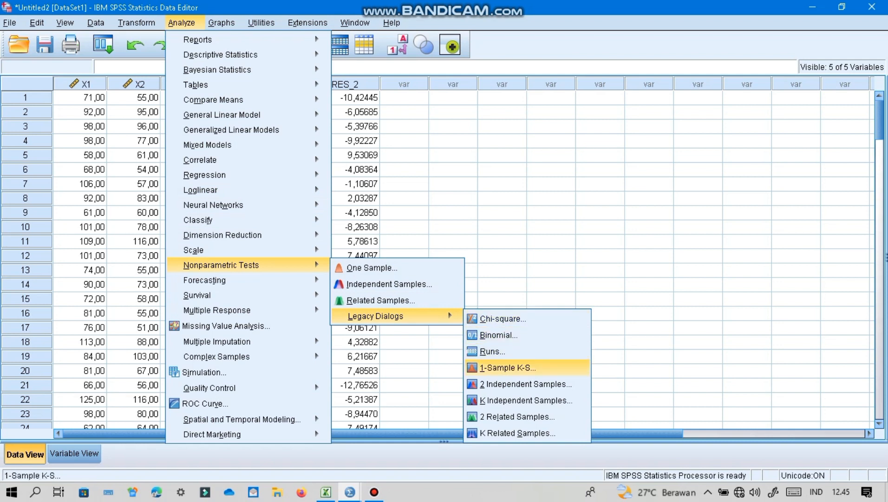
click(507, 367)
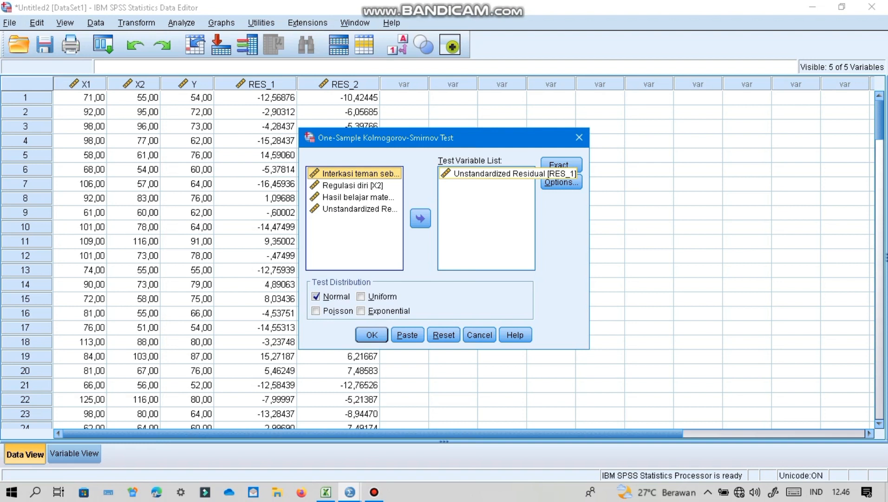
click(487, 173)
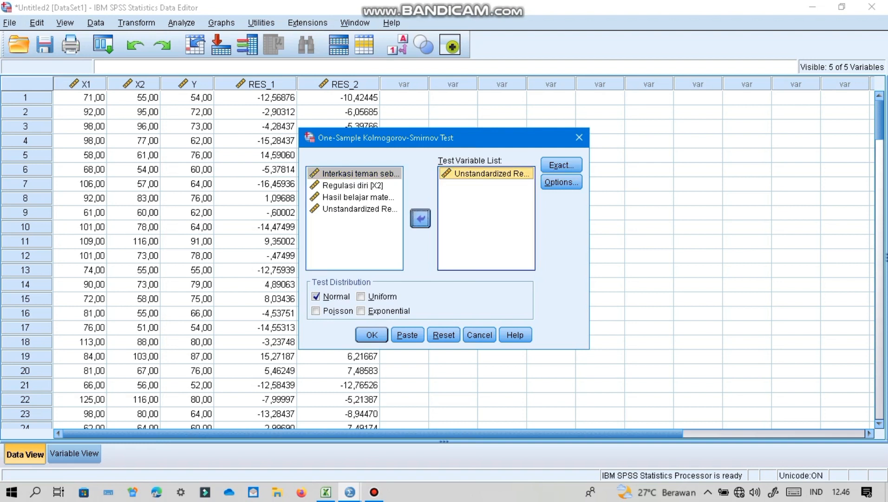
click(421, 218)
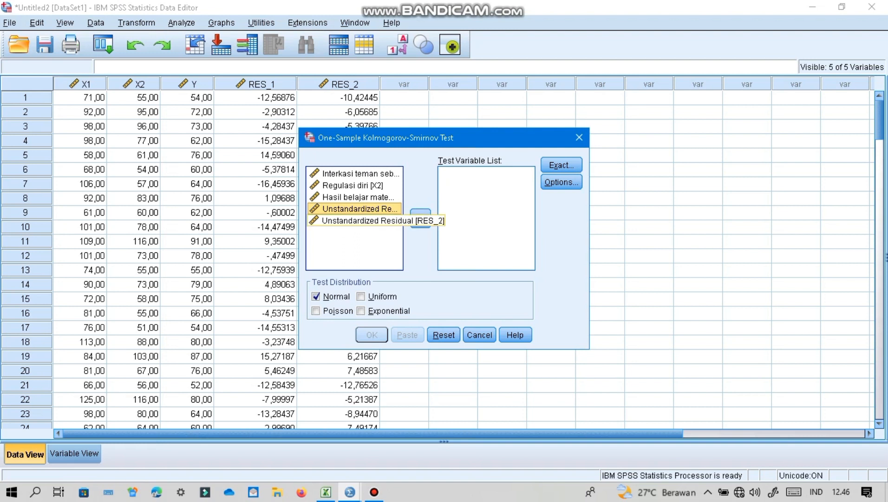
click(360, 221)
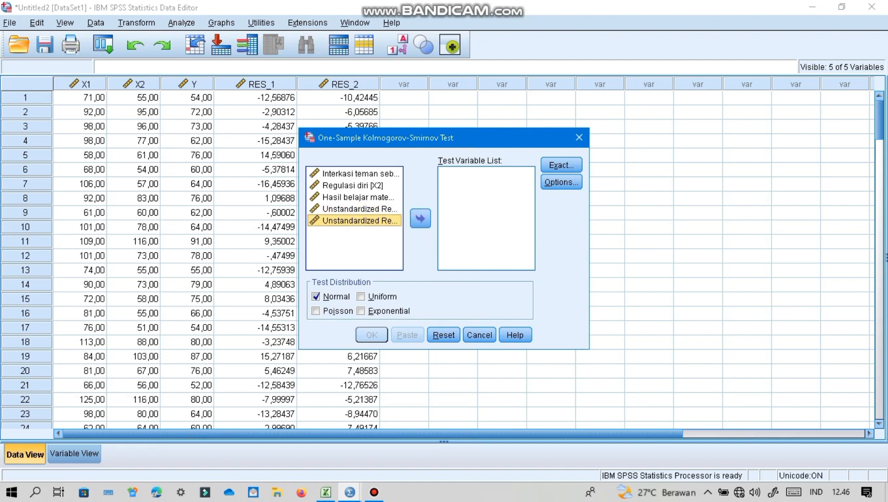
click(421, 218)
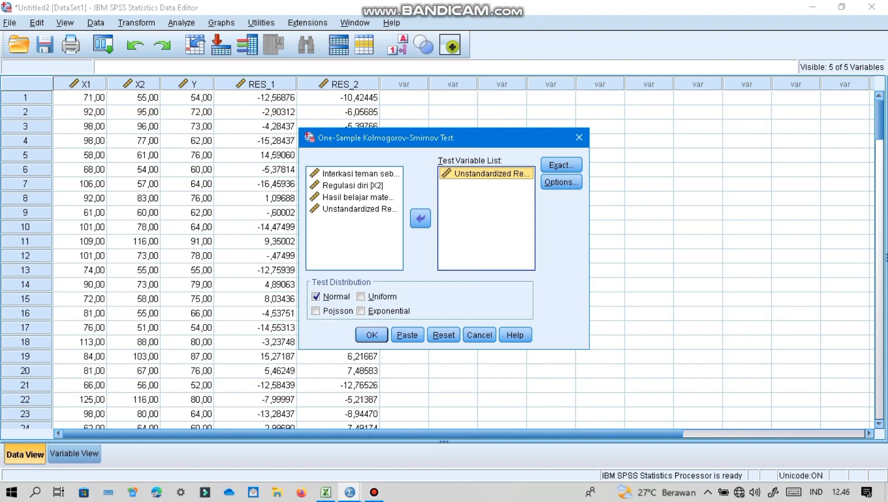
- Run the Kolmogorov-Smirnov test on RES_2 against the Normal distribution and review its output table
click(372, 335)
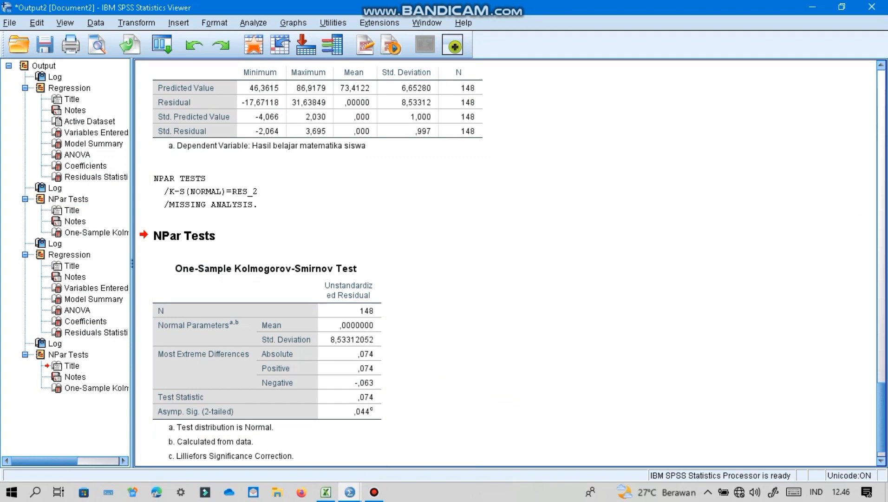
scroll(506, 262, up, 10)
scroll(506, 262, down, 10)
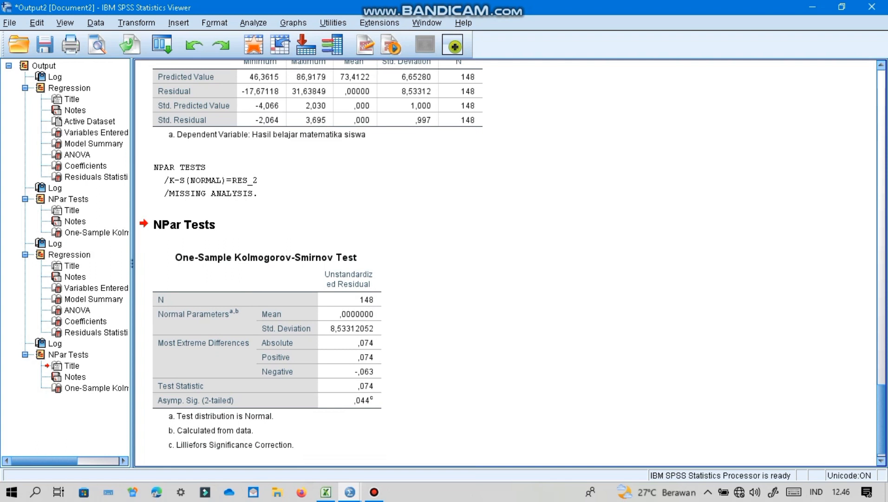
- Return to the Untitled2 dataset and set both Interaksi teman sebaya (X1) and Regulasi diri (X2) as independent variables in the linear regression
mouse_move(350, 492)
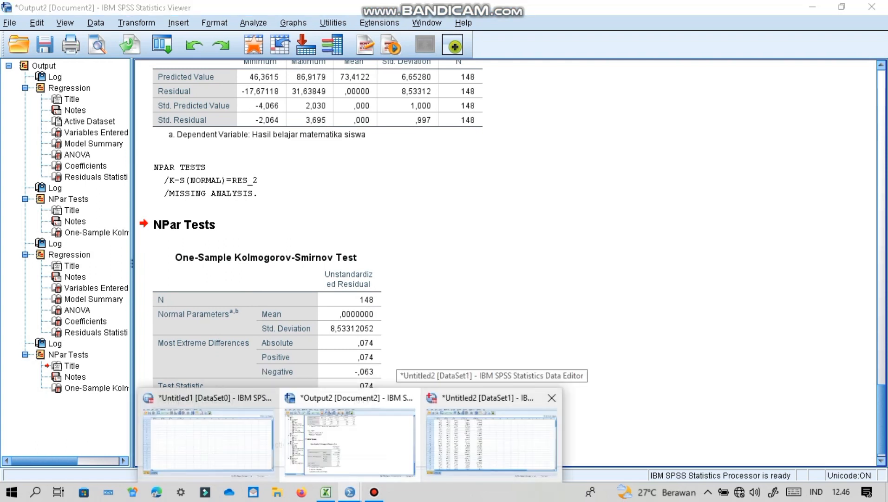
click(492, 442)
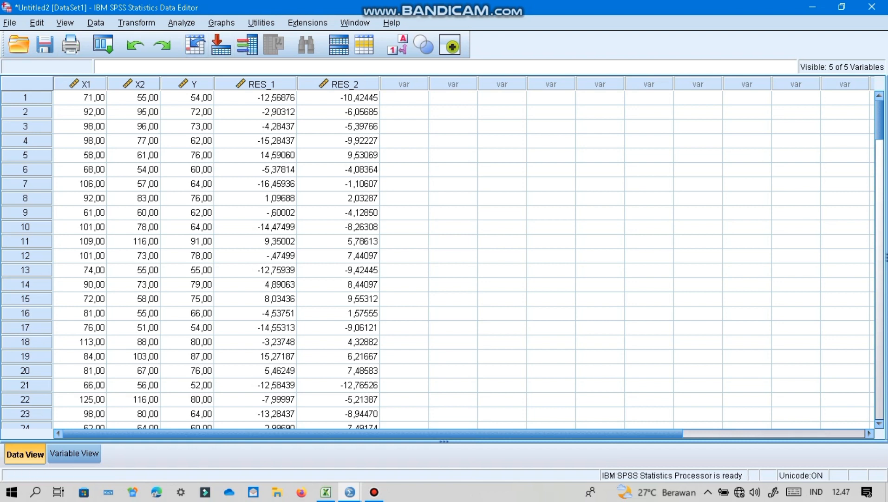
click(181, 23)
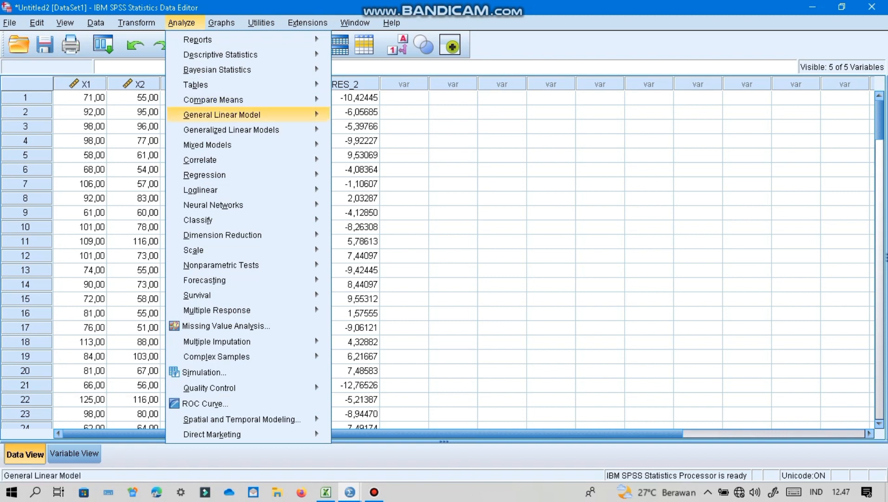
mouse_move(193, 250)
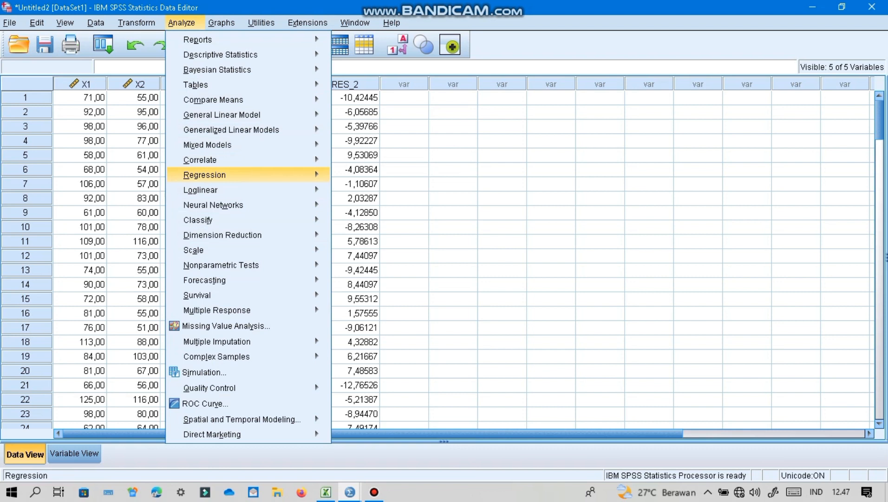
mouse_move(205, 174)
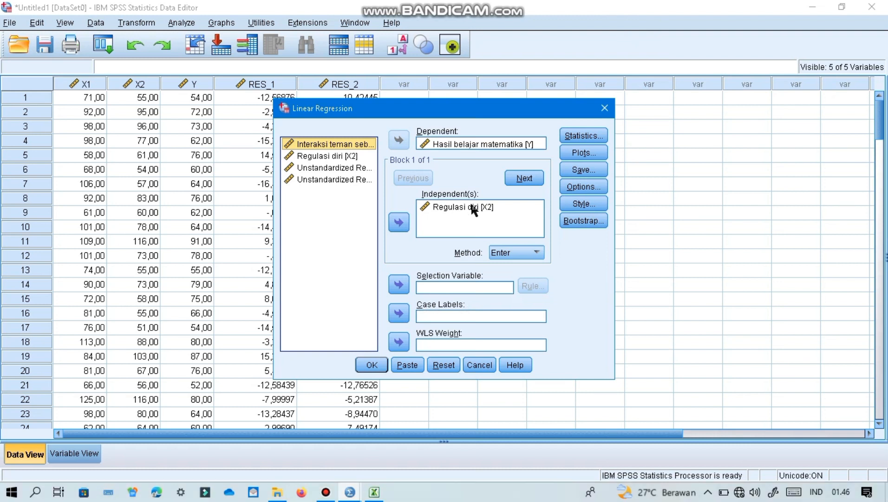
click(470, 207)
click(398, 225)
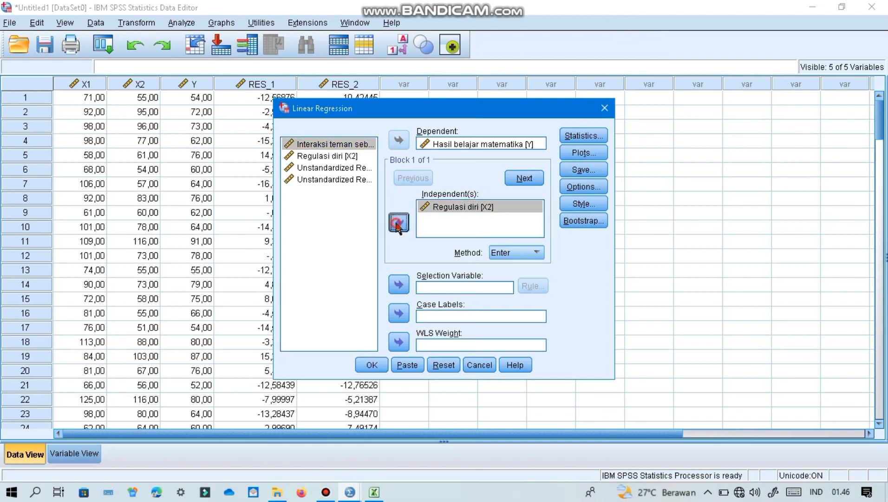
click(335, 145)
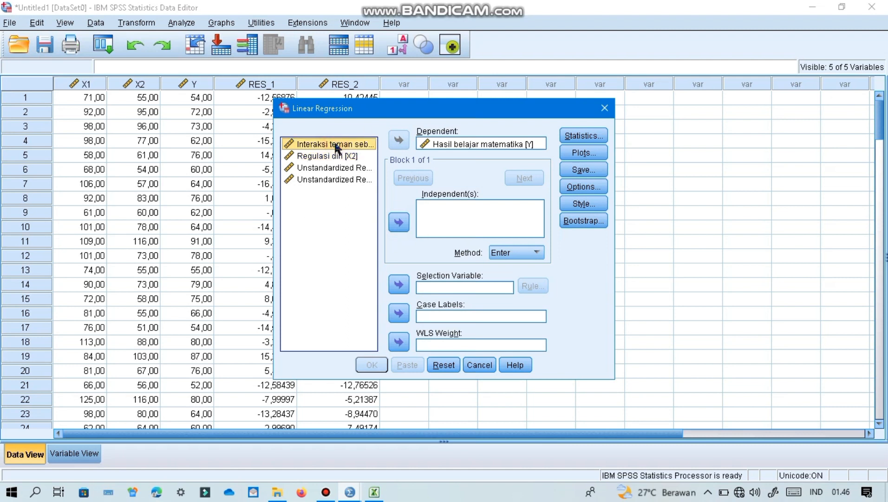
click(401, 225)
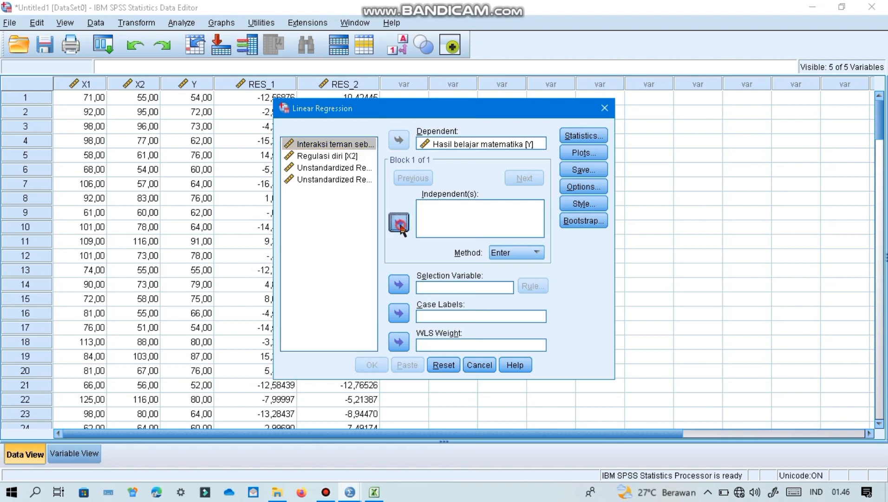
click(344, 156)
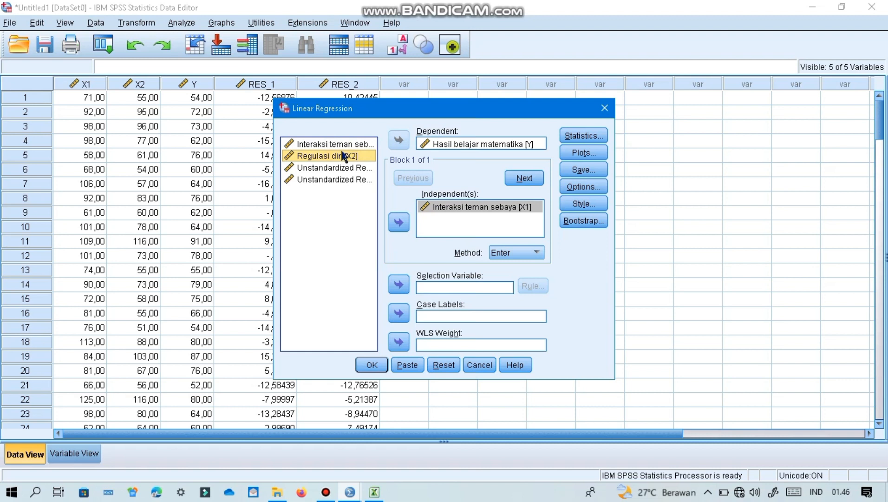
click(400, 226)
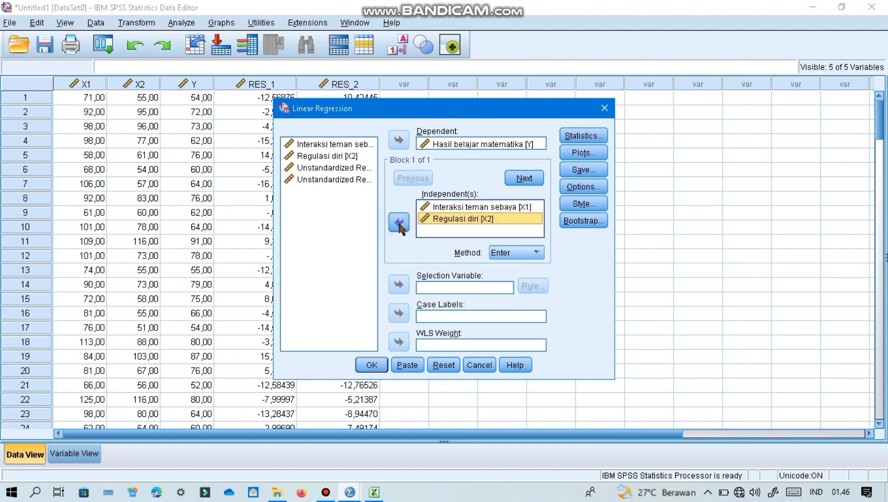
- Check that unstandardized residuals are set to be saved, run the regression on X1 and X2 together and review its output tables
click(595, 168)
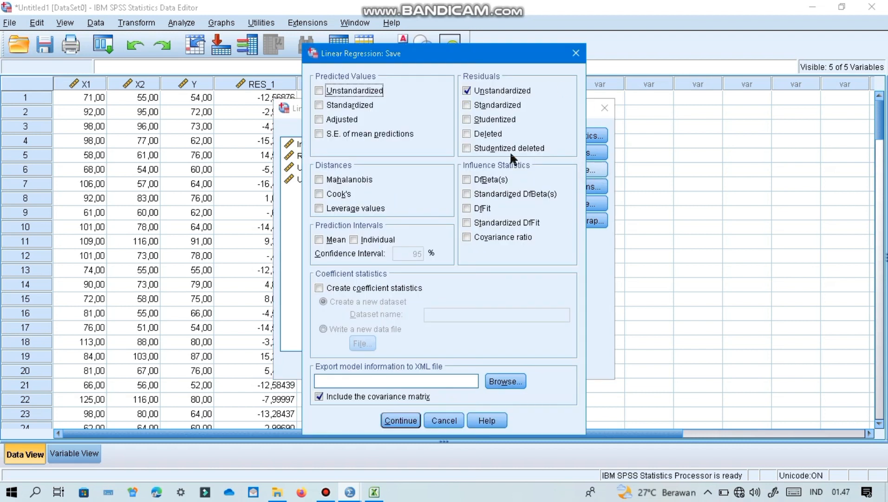
click(400, 420)
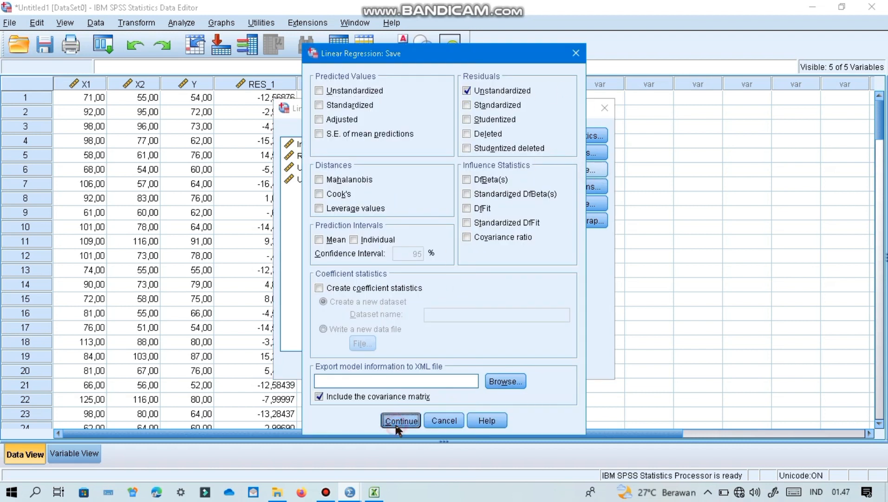
click(375, 364)
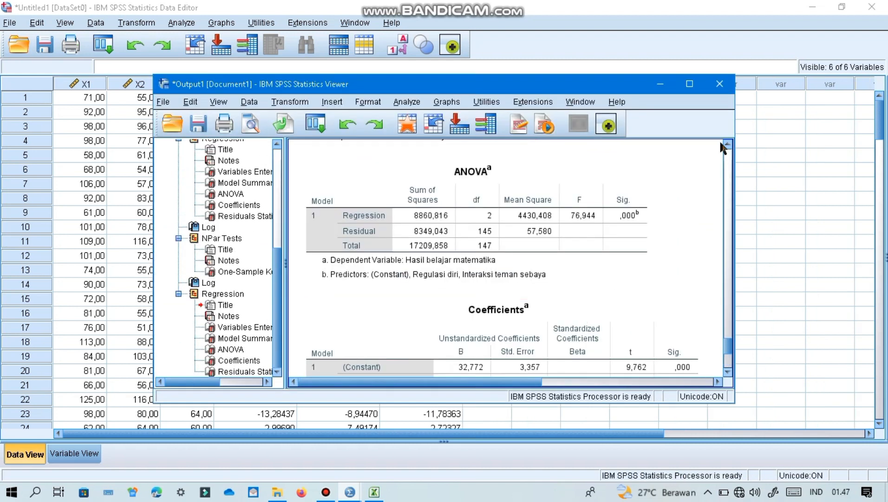
click(731, 221)
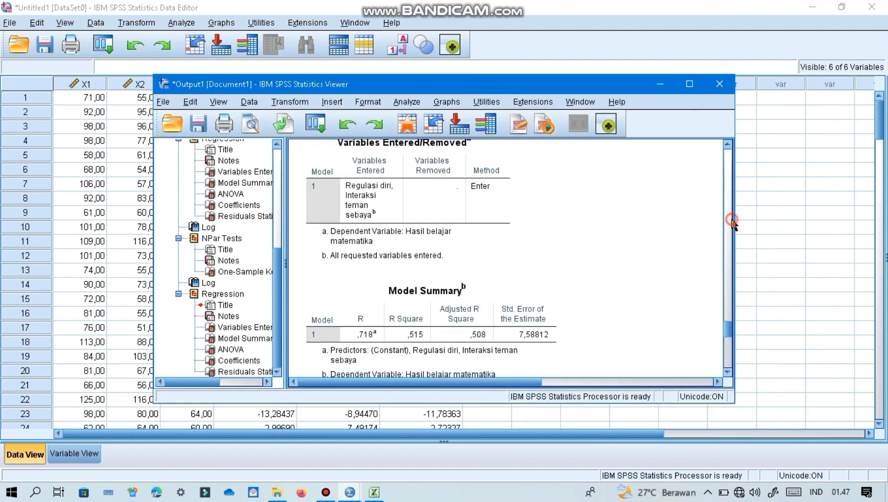
drag(729, 264, 728, 362)
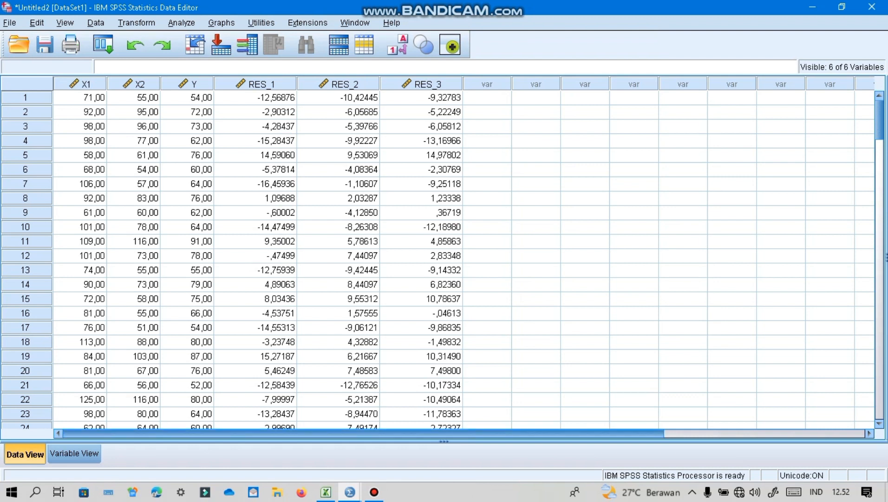
- Open the Output2 document and examine the One-Sample Kolmogorov-Smirnov results for RES_3
mouse_move(349, 492)
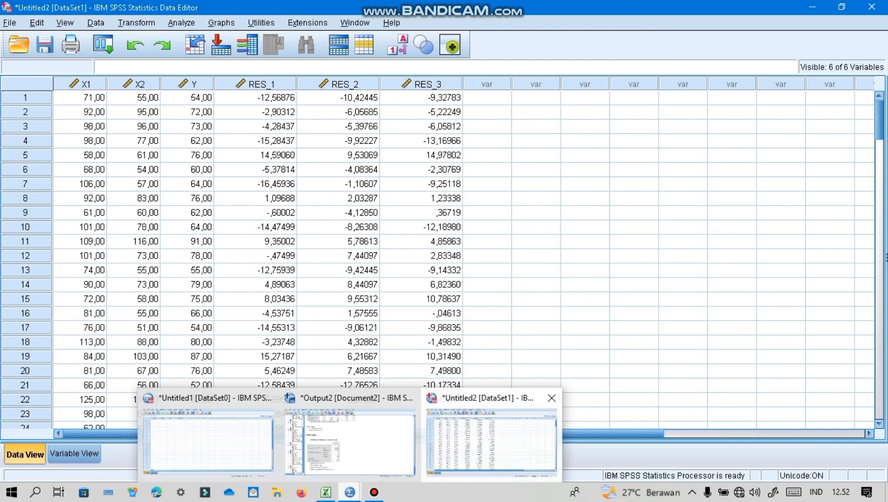
click(350, 440)
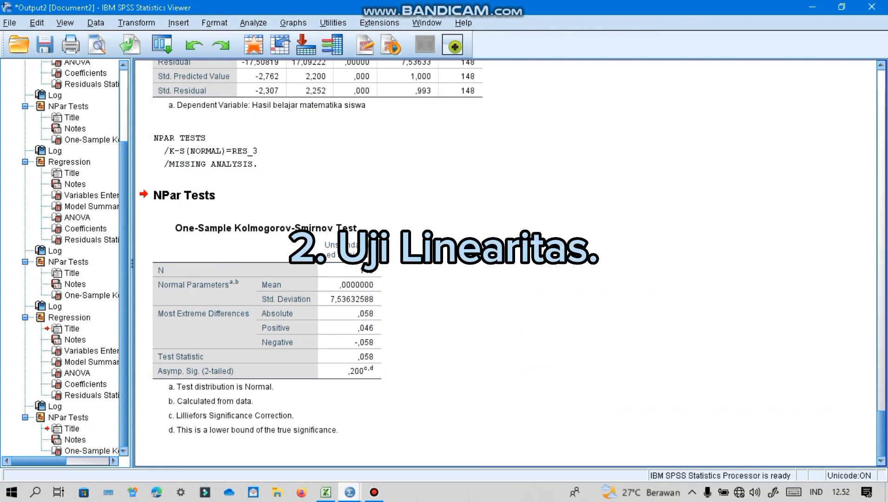
- Return to the Untitled2 dataset and set up a Means analysis with Hasil belajar matematika siswa (Y) as dependent and Interkasi teman sebaya (X1) as independent
mouse_move(350, 491)
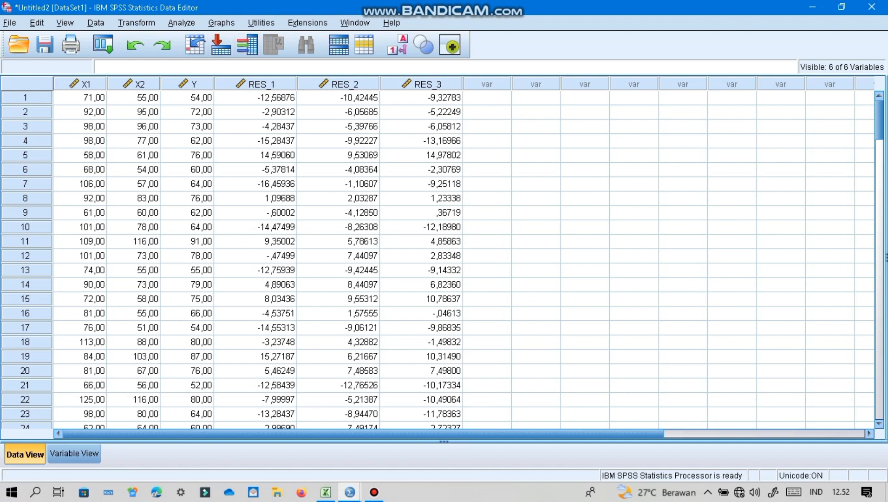
click(181, 23)
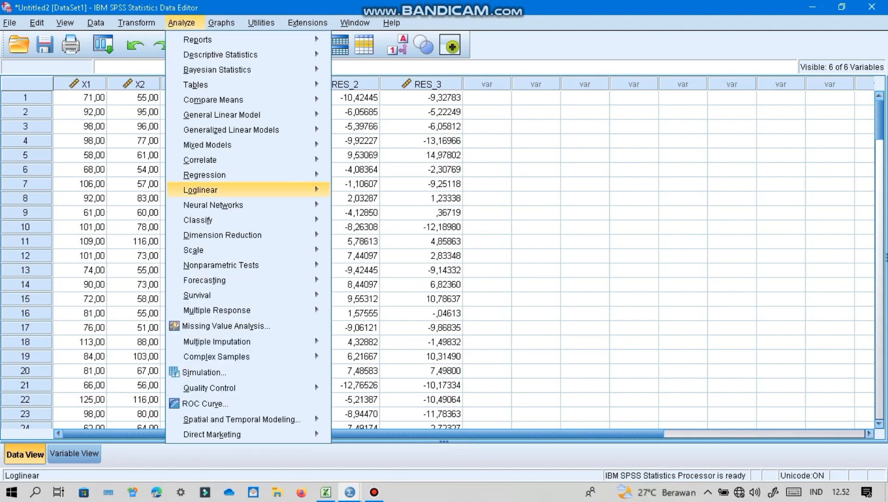
mouse_move(221, 264)
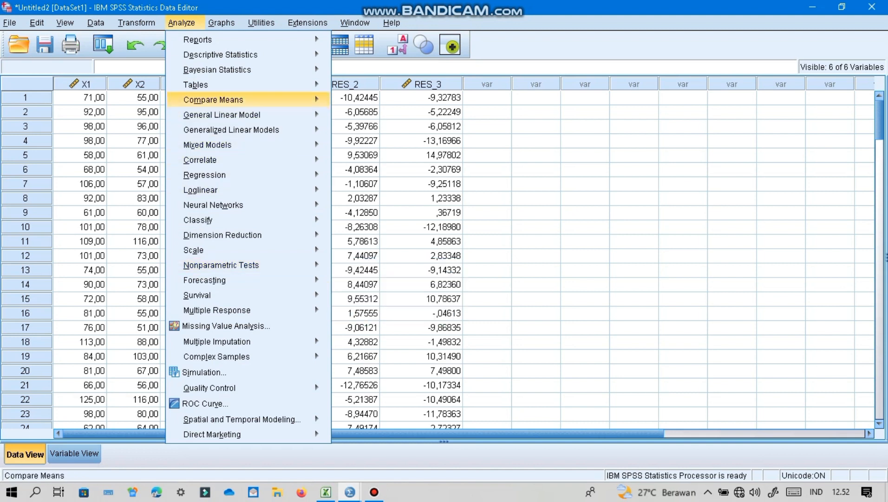
mouse_move(213, 99)
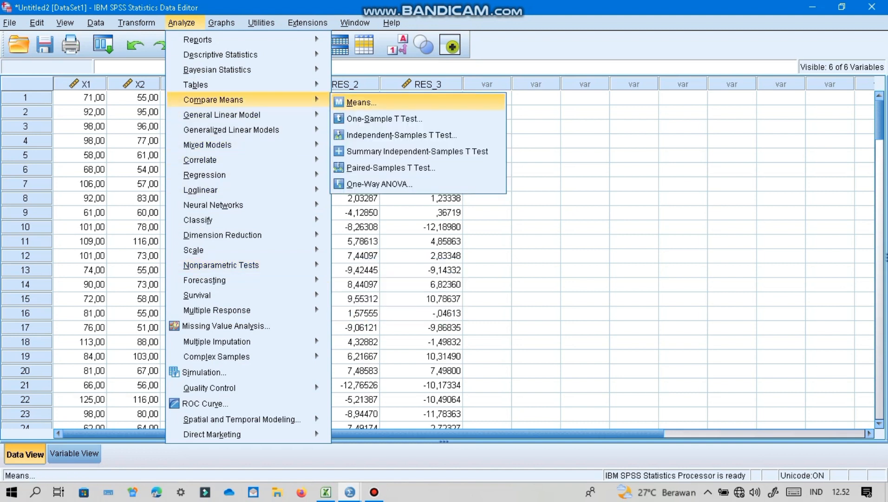
click(362, 103)
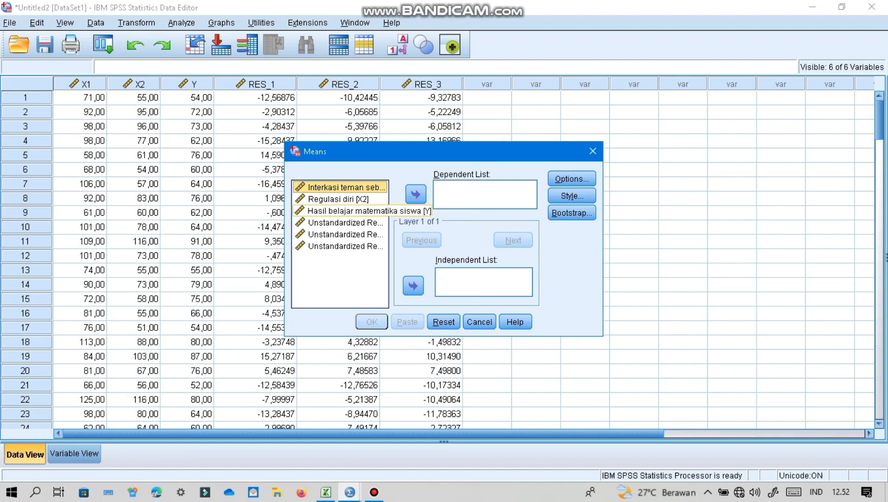
click(344, 211)
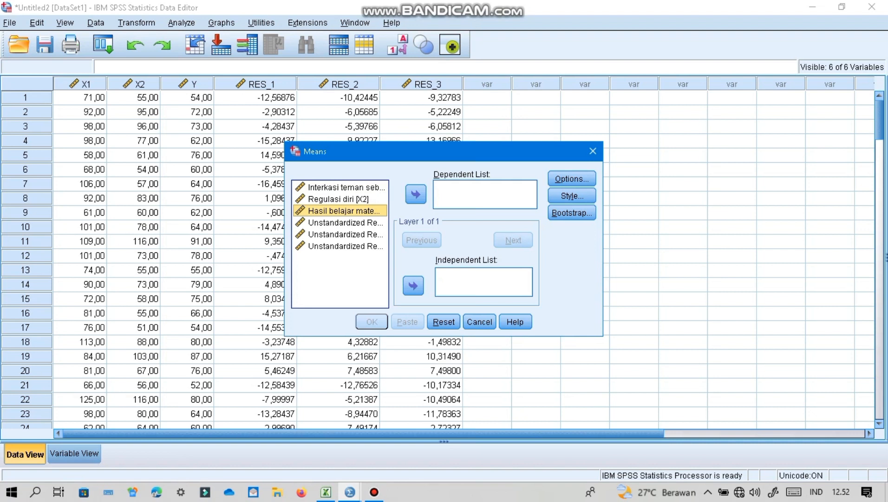
click(416, 195)
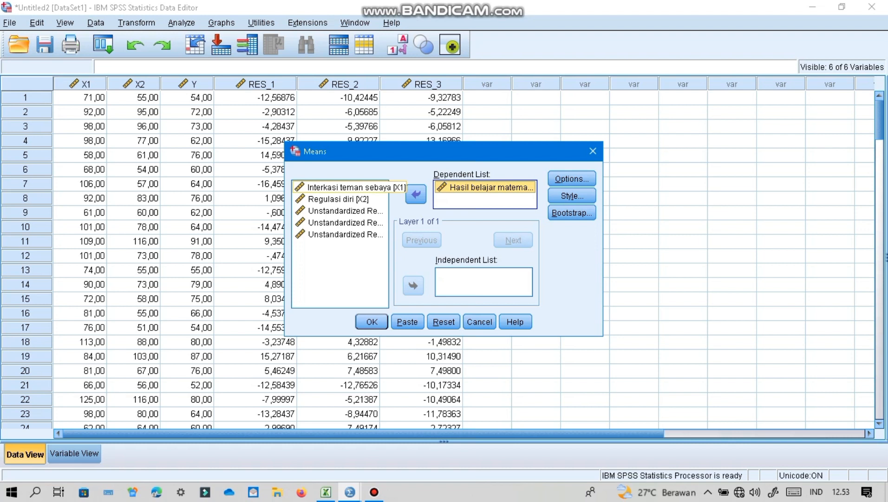
click(345, 187)
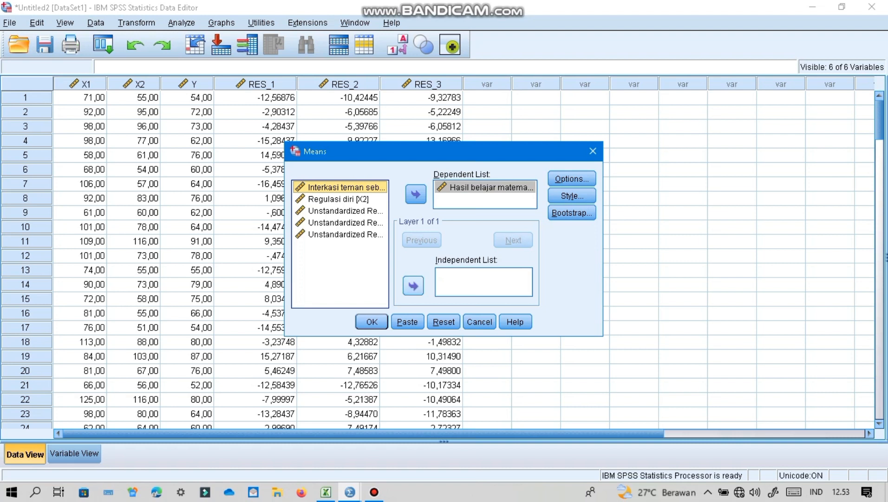
click(413, 285)
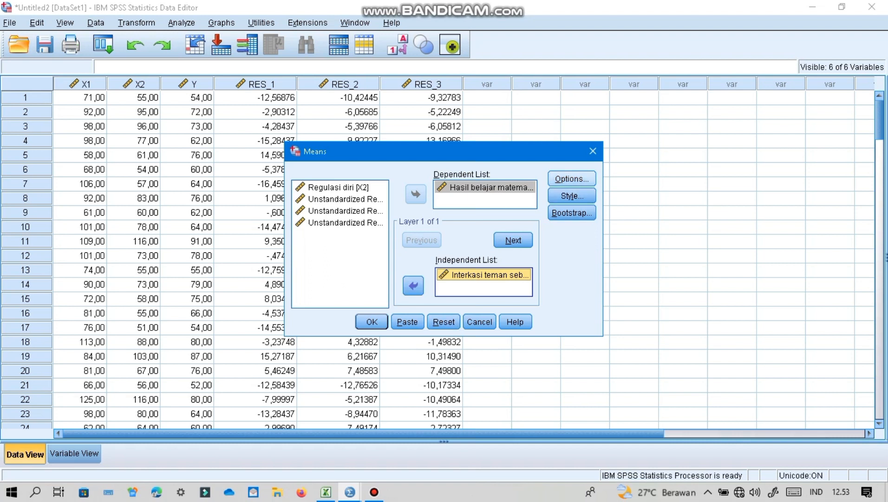
- Enable the test for linearity, run the Means analysis of Y by X1 and review its Report and ANOVA tables
click(572, 178)
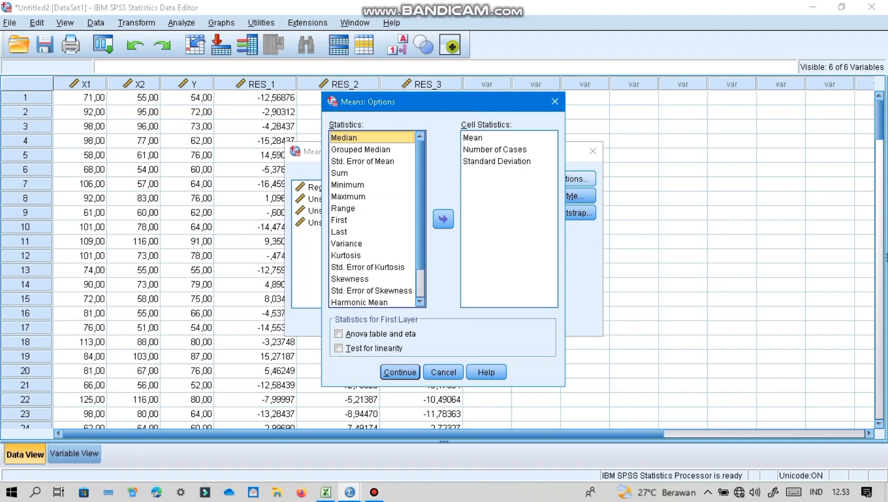
click(339, 348)
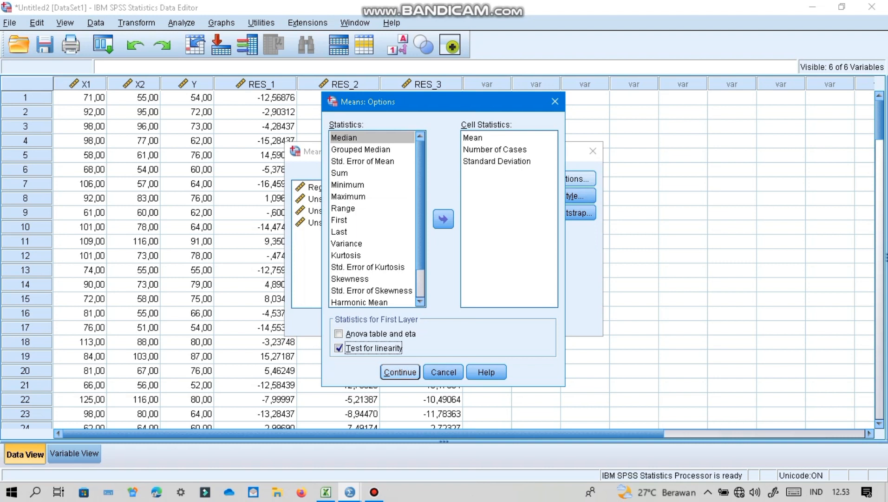
key(Return)
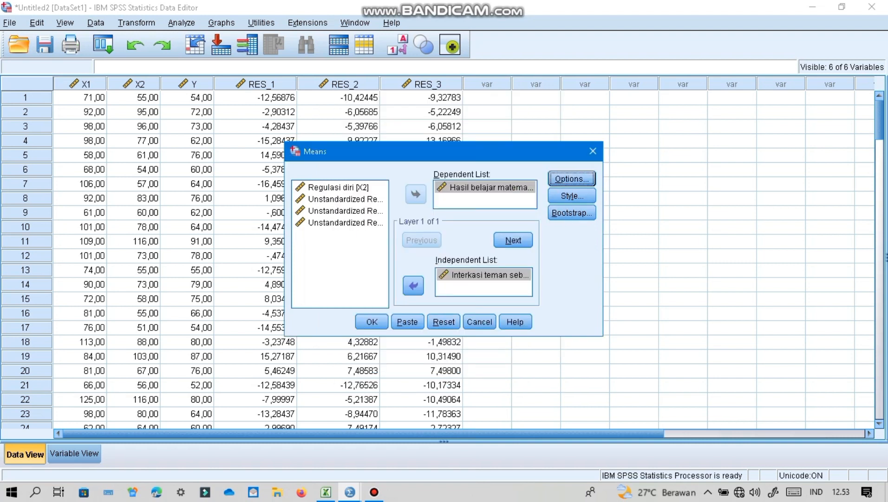
click(372, 322)
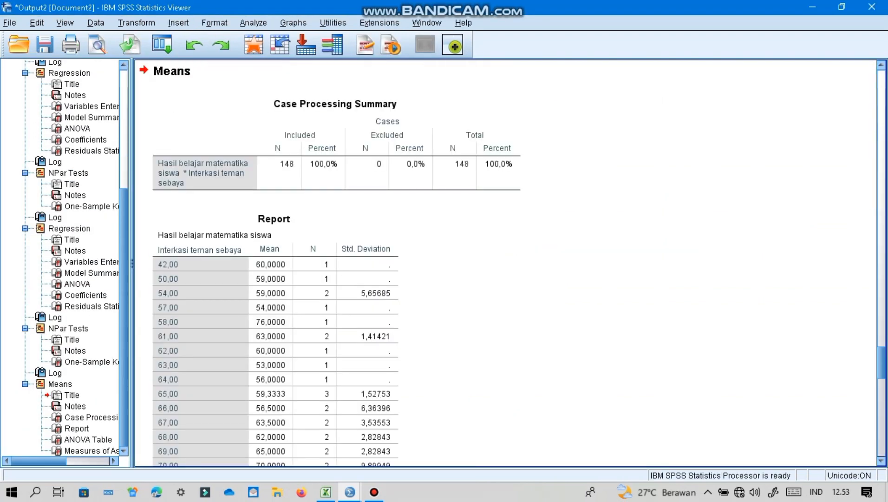
scroll(279, 263, down, 15)
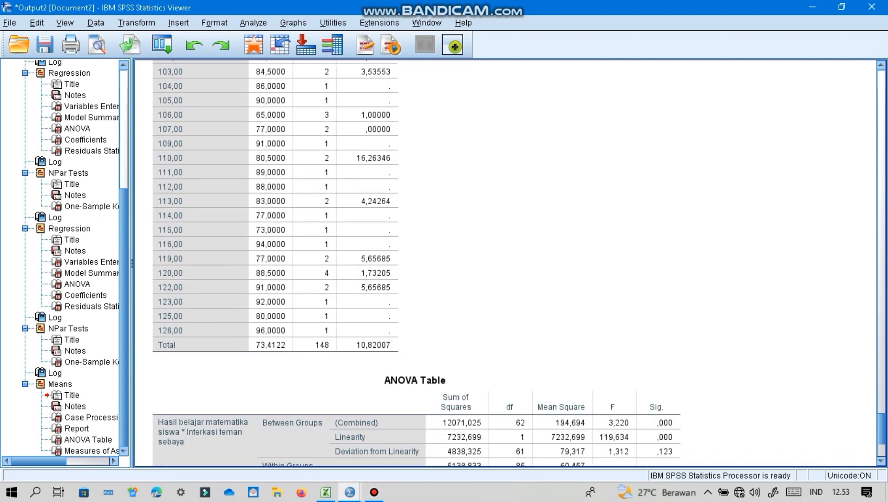
scroll(278, 262, down, 5)
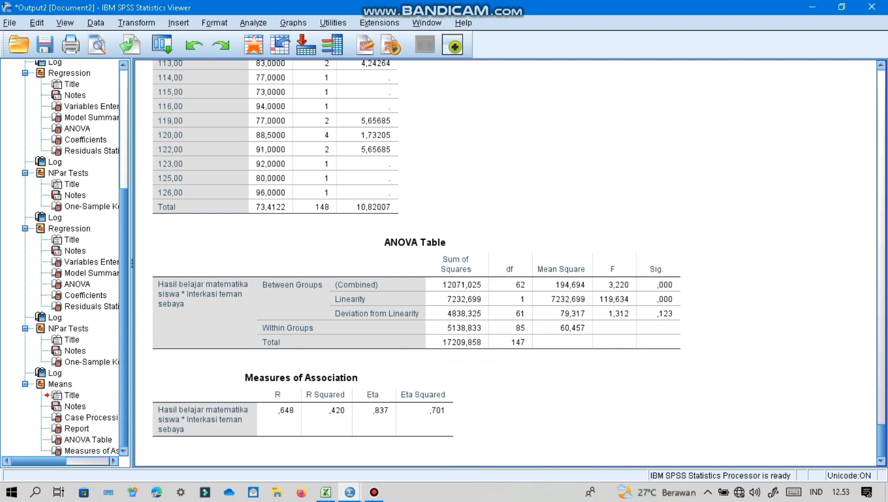
scroll(510, 263, up, 20)
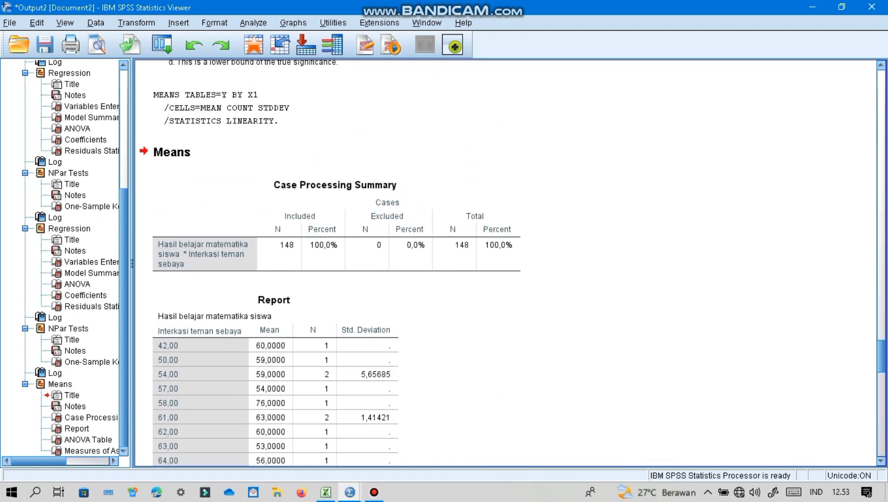
scroll(510, 263, down, 15)
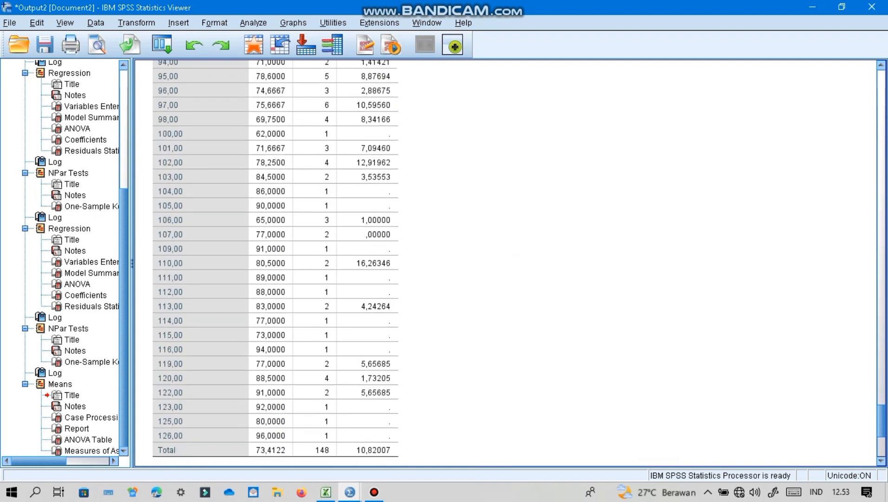
scroll(510, 263, down, 5)
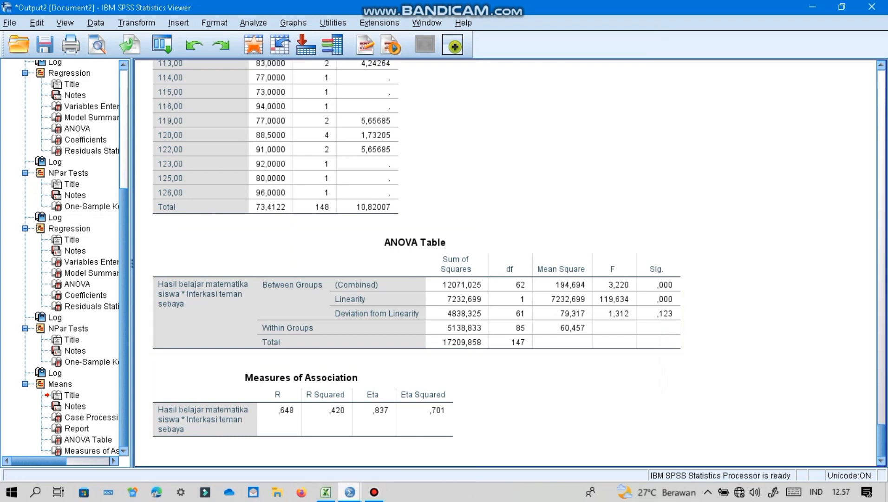
- Return to the Untitled2 dataset and replace Interkasi teman sebaya (X1) with Regulasi diri (X2) as the independent variable in the Means analysis
mouse_move(350, 491)
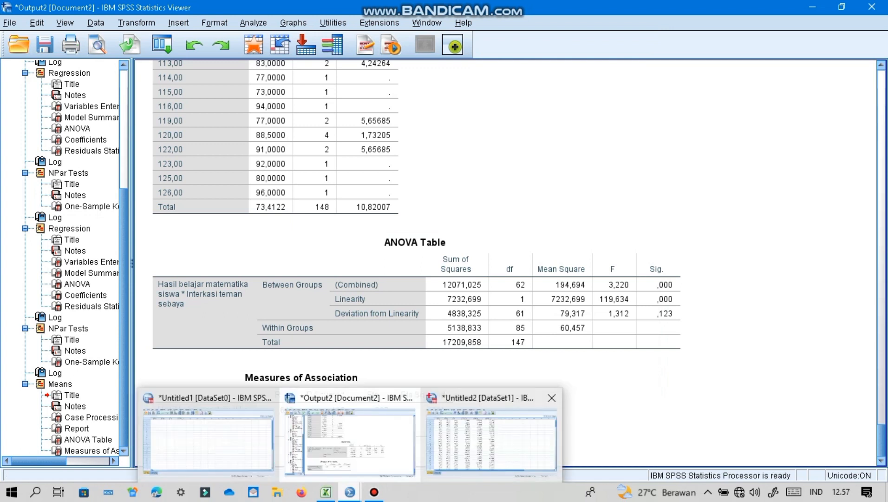
click(491, 439)
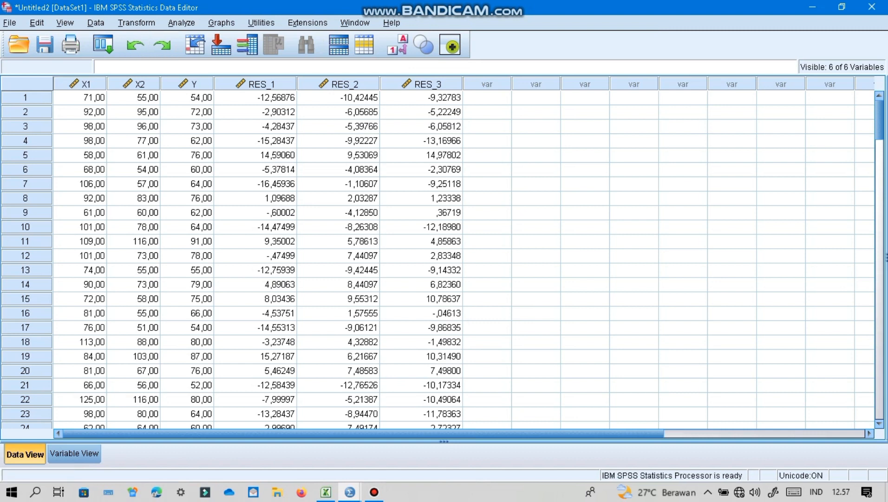
click(181, 23)
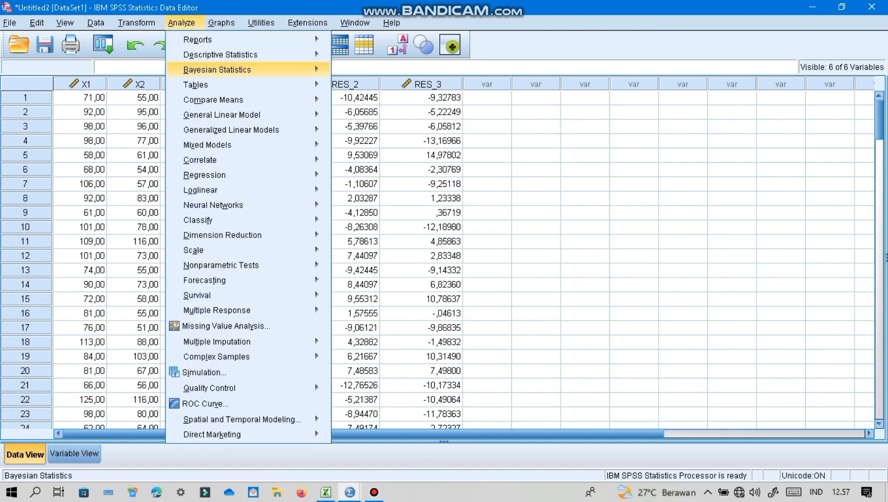
mouse_move(213, 99)
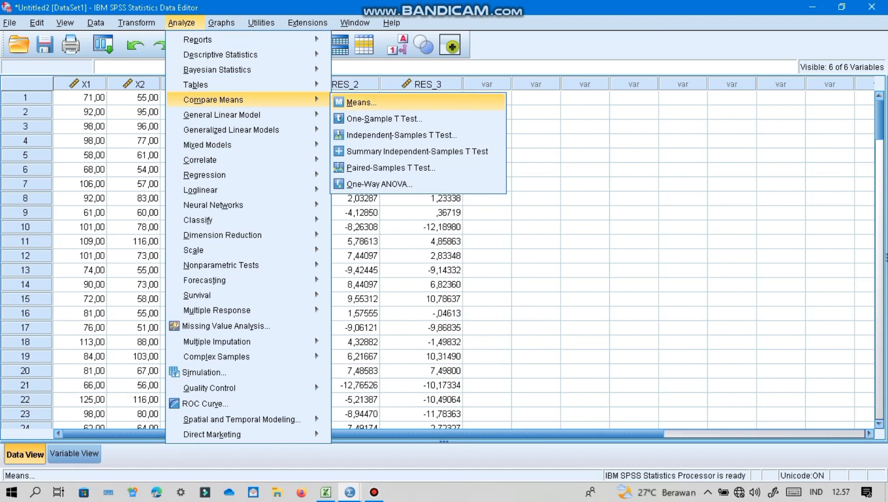
click(362, 102)
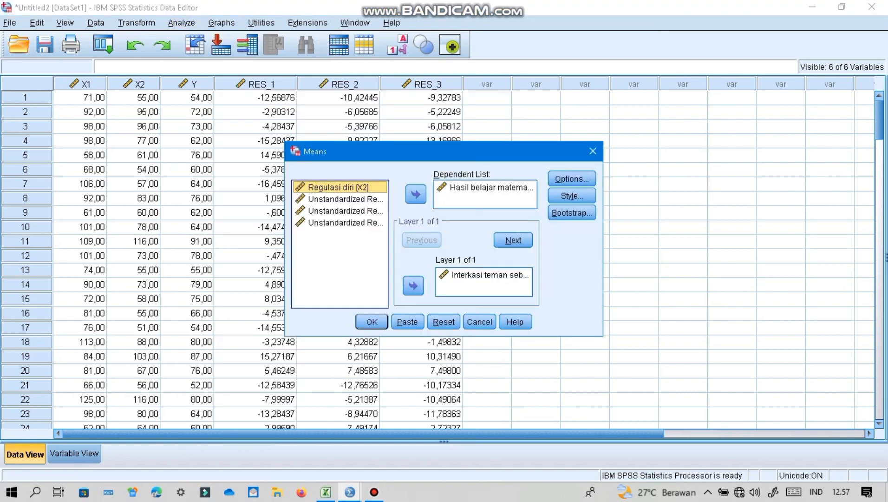
click(484, 275)
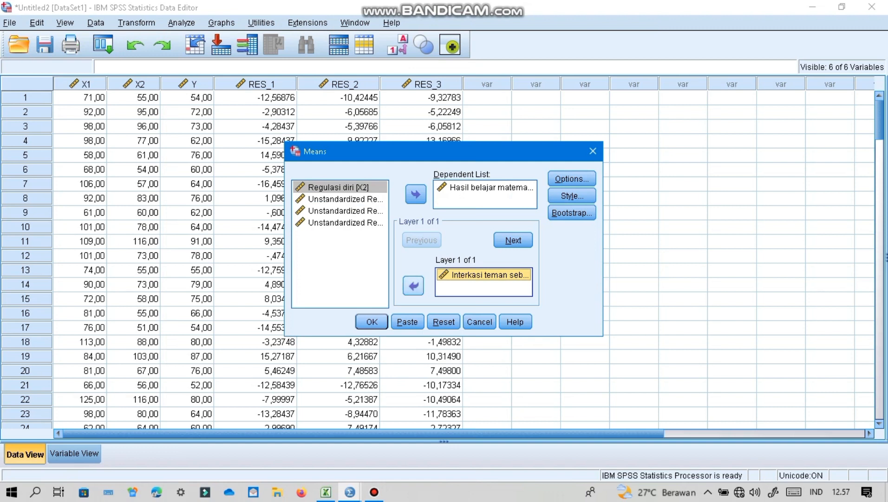
click(413, 285)
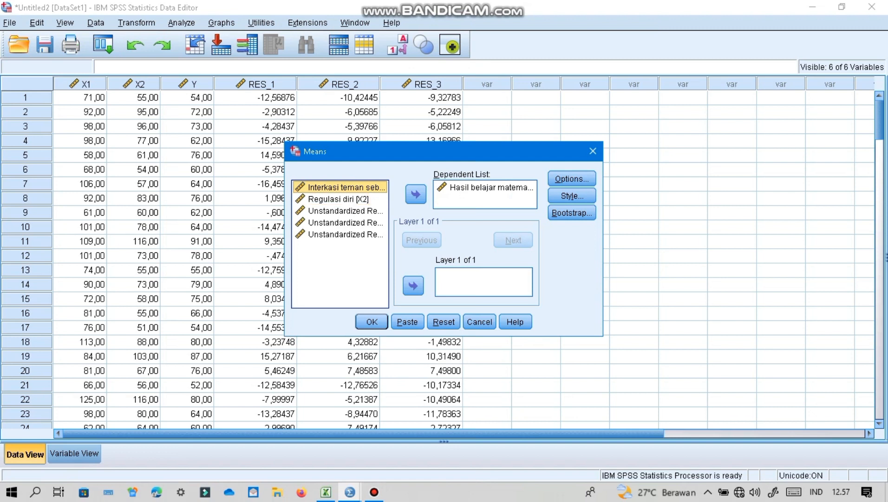
click(340, 199)
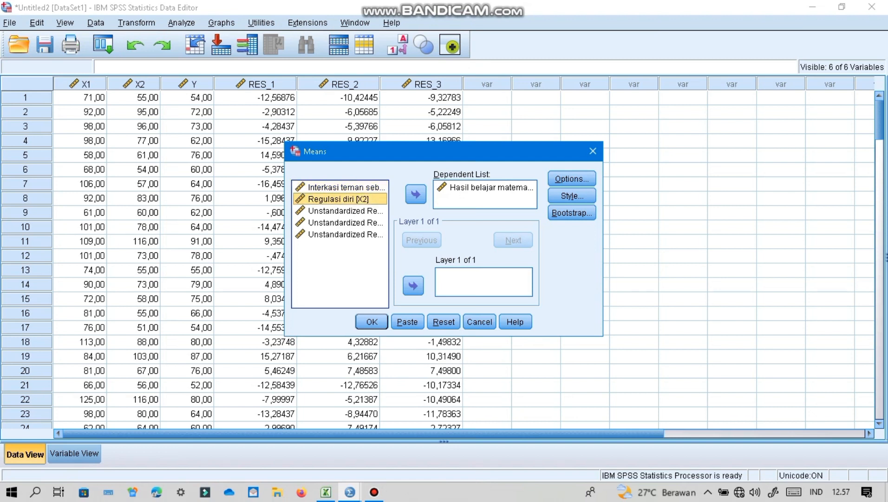
click(413, 285)
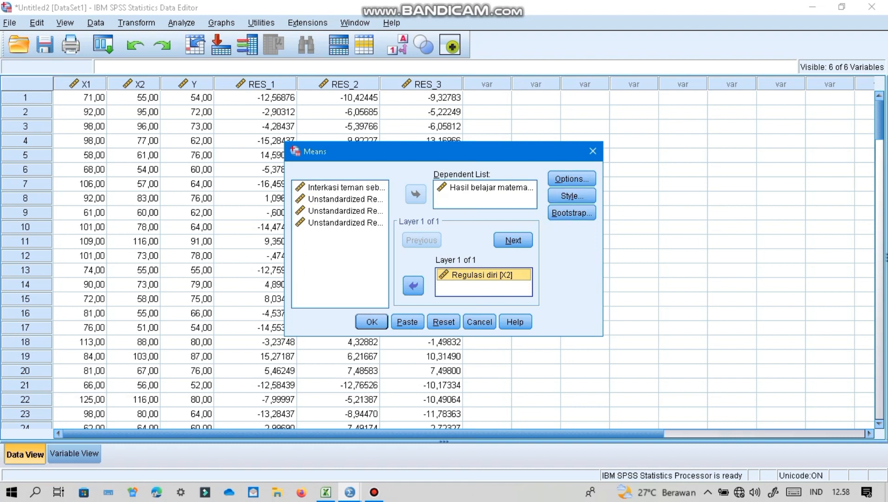
- Check that the test for linearity is selected and run the Means analysis of Y by X2
click(572, 178)
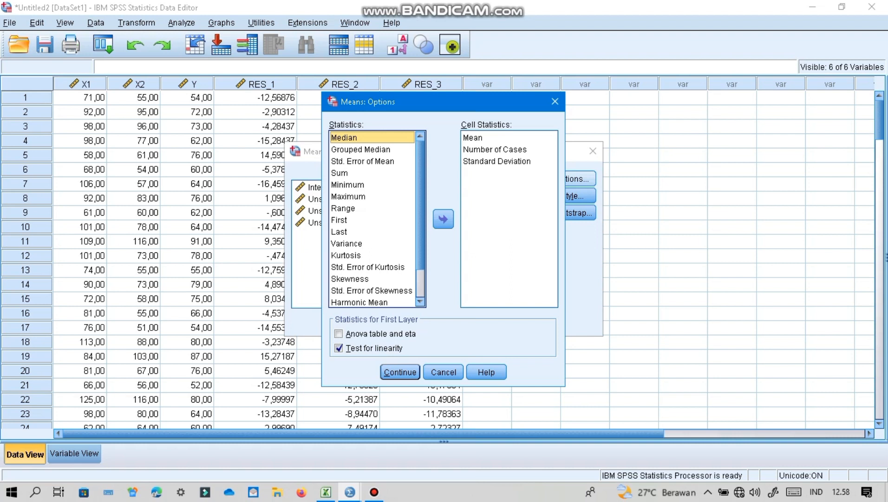
key(Return)
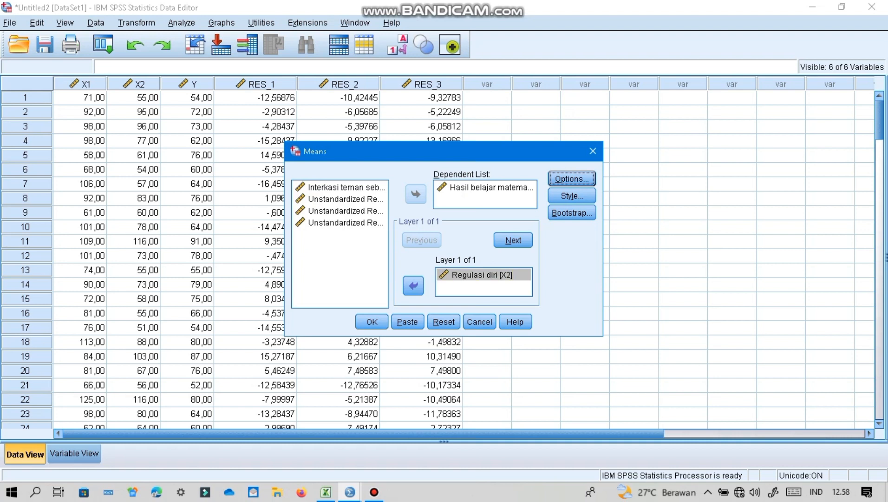
click(372, 322)
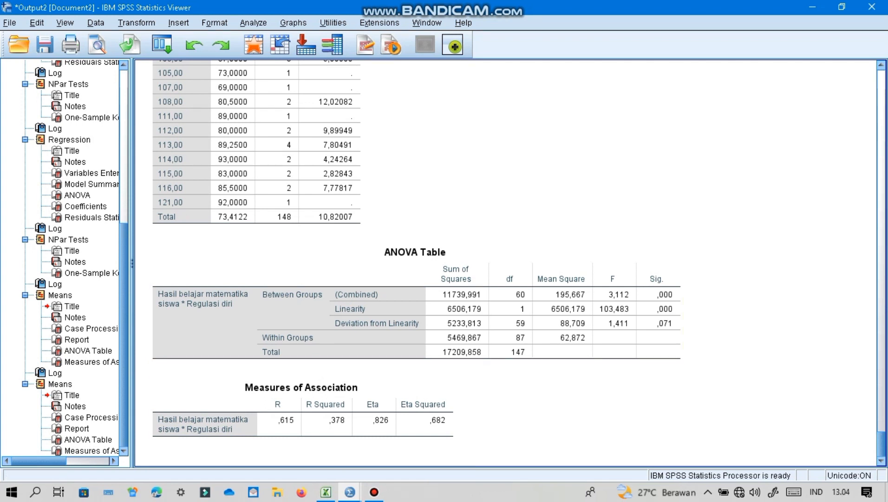
- Return to the Untitled2 dataset and start computing a new variable with Abs_RES as the target name
mouse_move(350, 492)
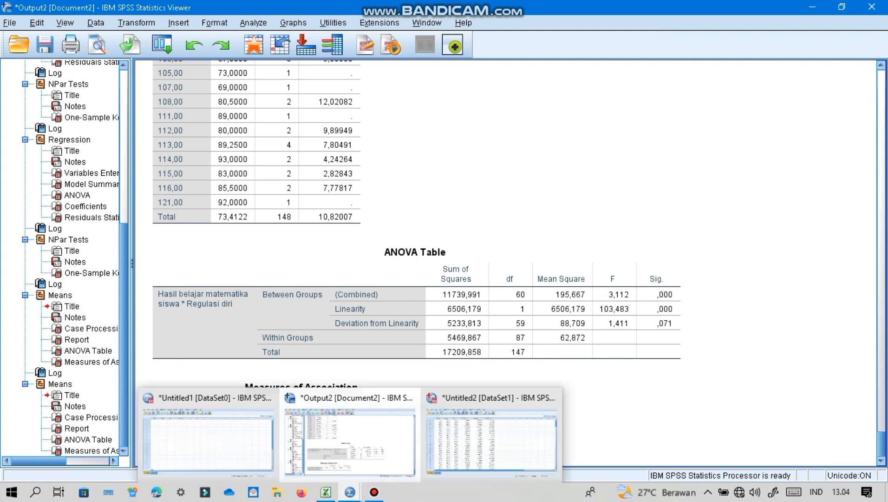
click(492, 439)
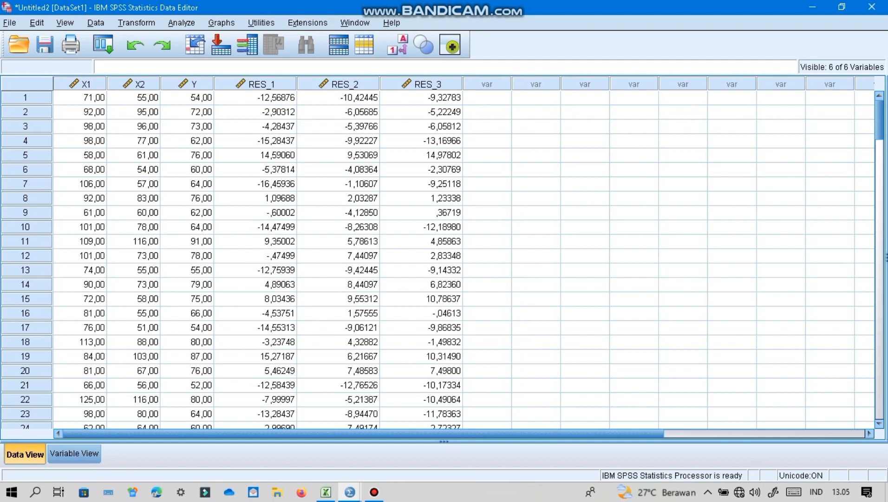
click(136, 23)
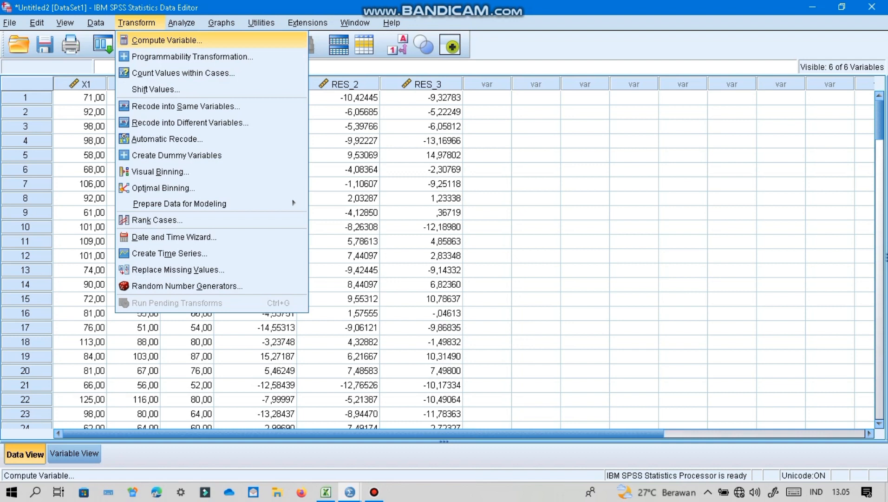
key(Return)
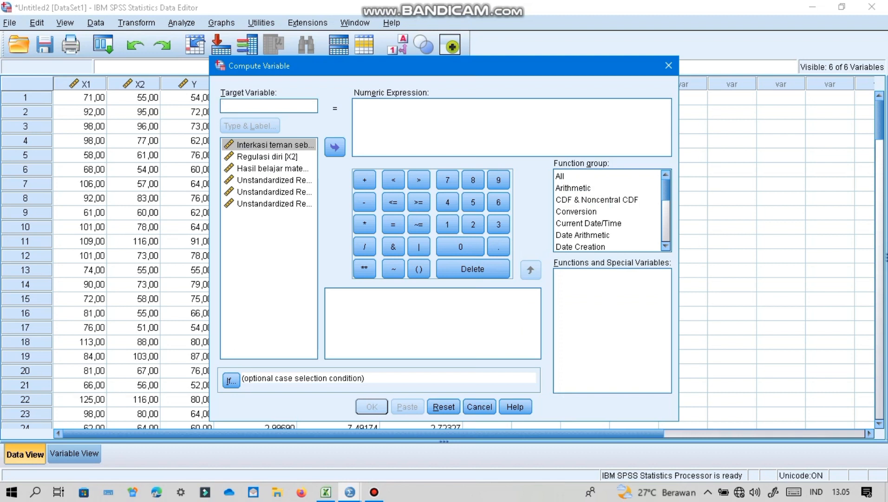
text(Abs)
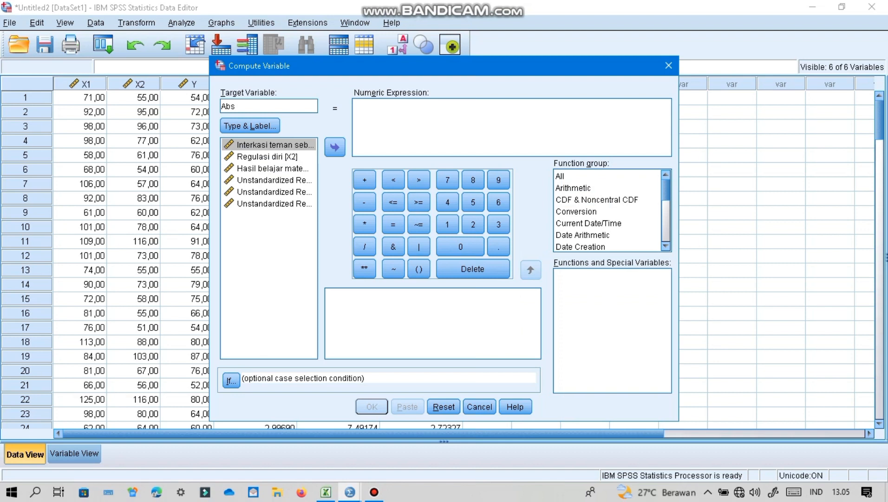
text(_RES)
- Define the numeric expression for Abs_RES as ABS(RES_1) and compute the variable
click(363, 106)
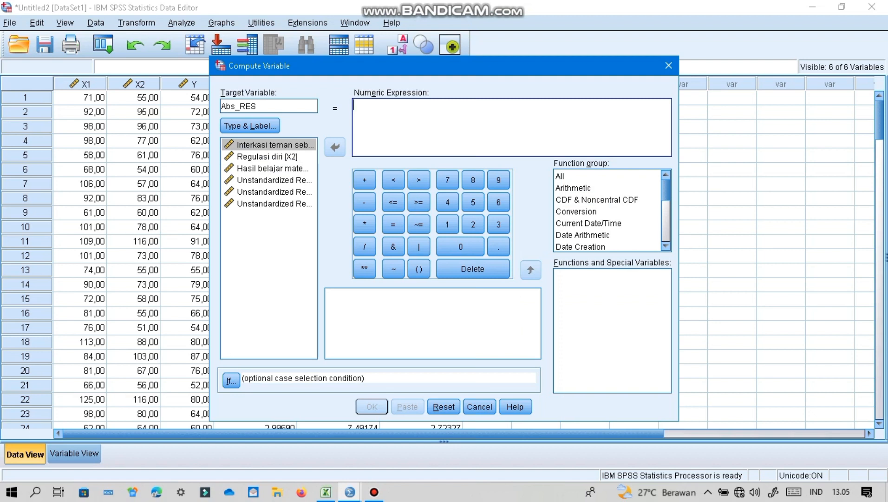
text(ABS)
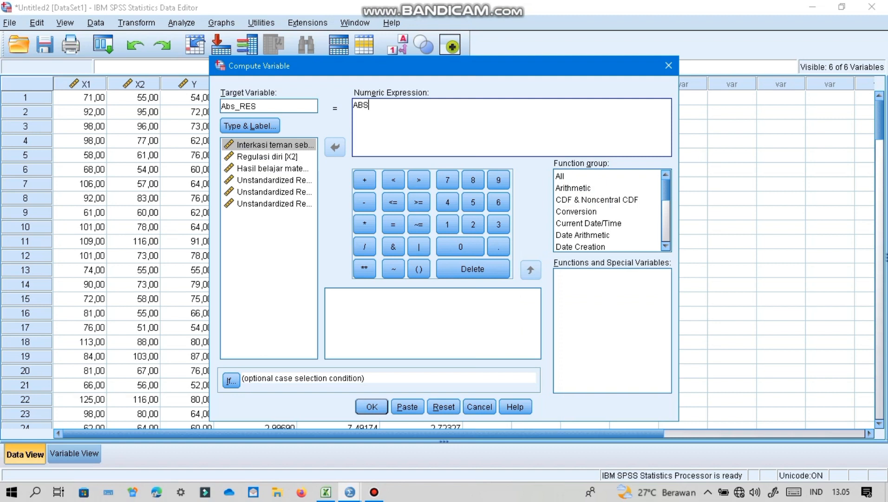
text((RES_1))
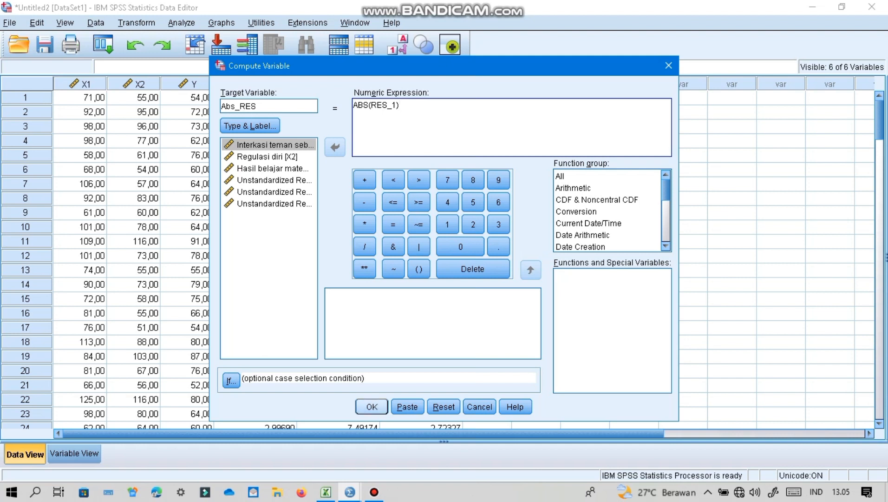
click(373, 406)
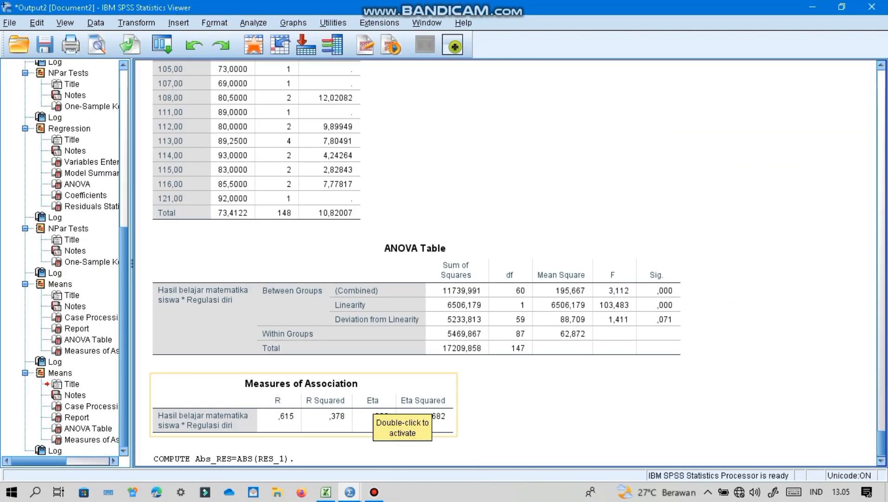
- Return to the Untitled2 dataset and replace Hasil belajar matematika siswa (Y) with Abs_RES as the dependent variable in the linear regression
mouse_move(350, 492)
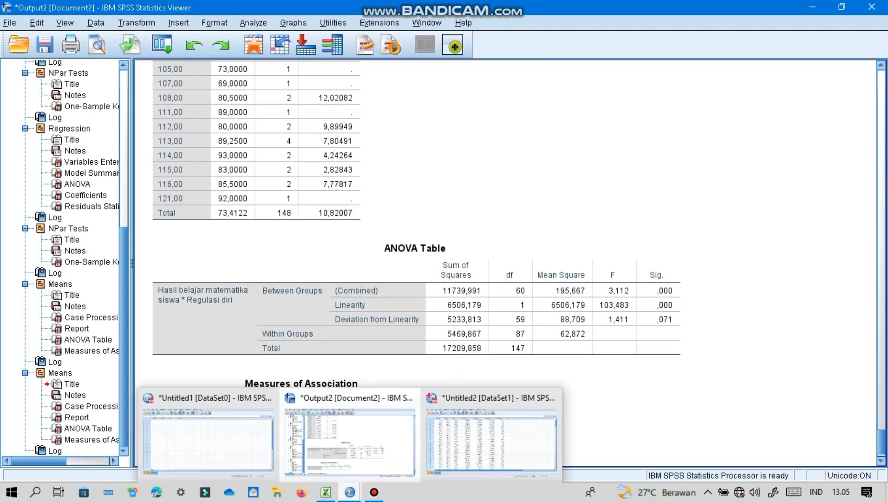
click(488, 439)
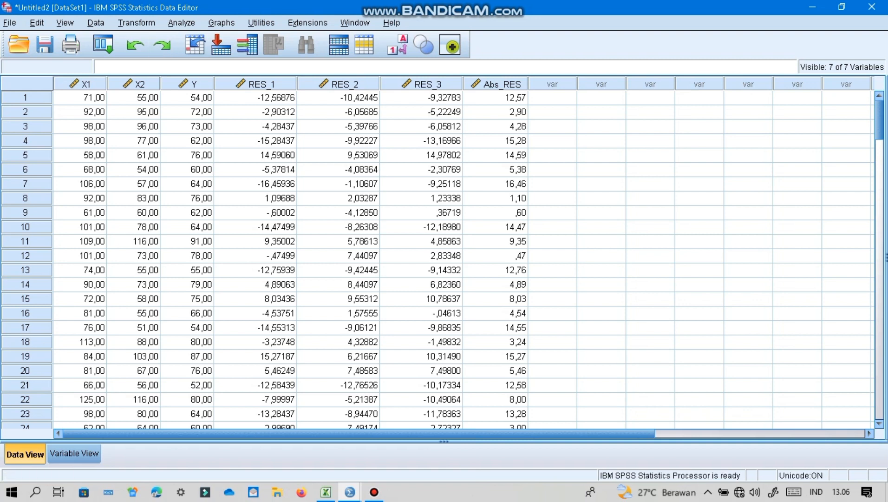
key(alt+a)
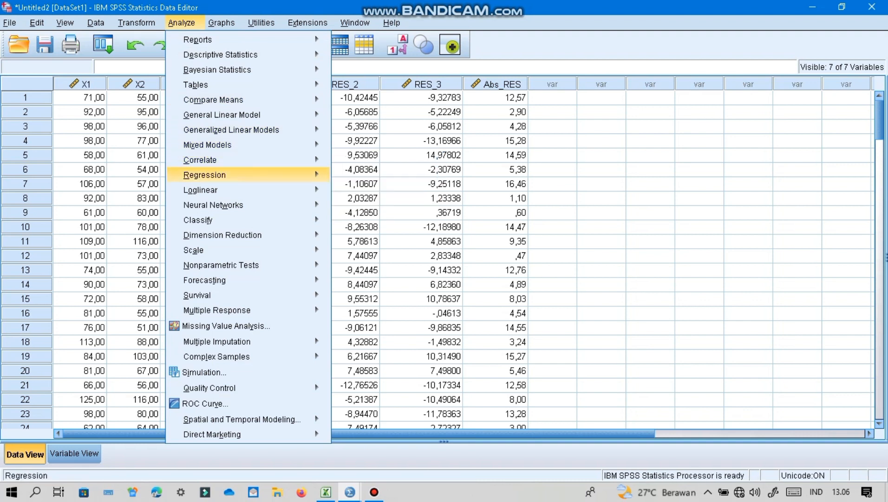
mouse_move(204, 175)
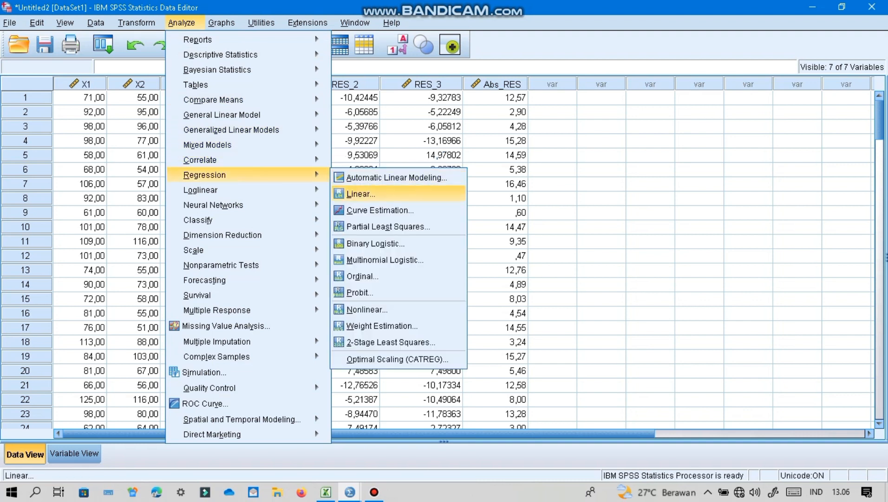
key(Return)
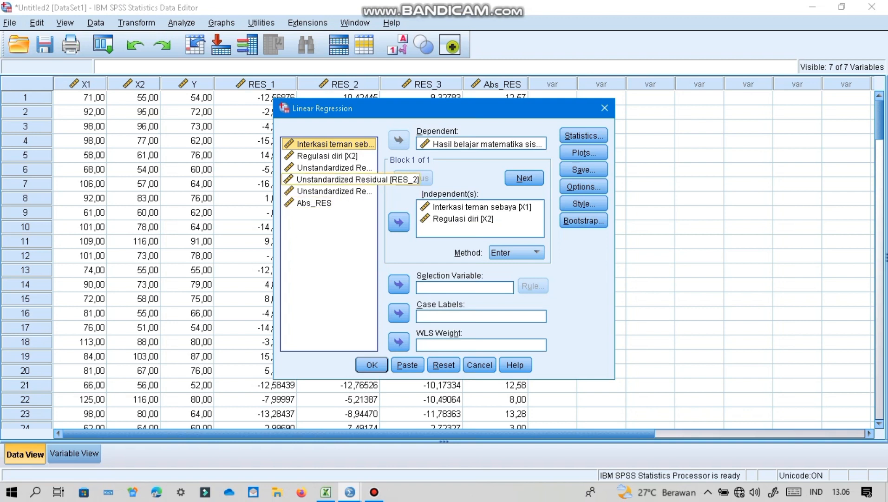
click(482, 144)
click(399, 140)
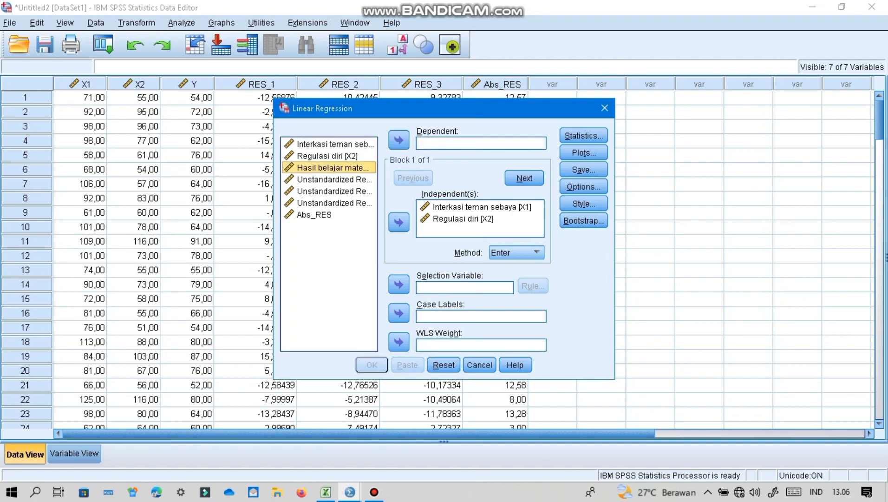
click(315, 215)
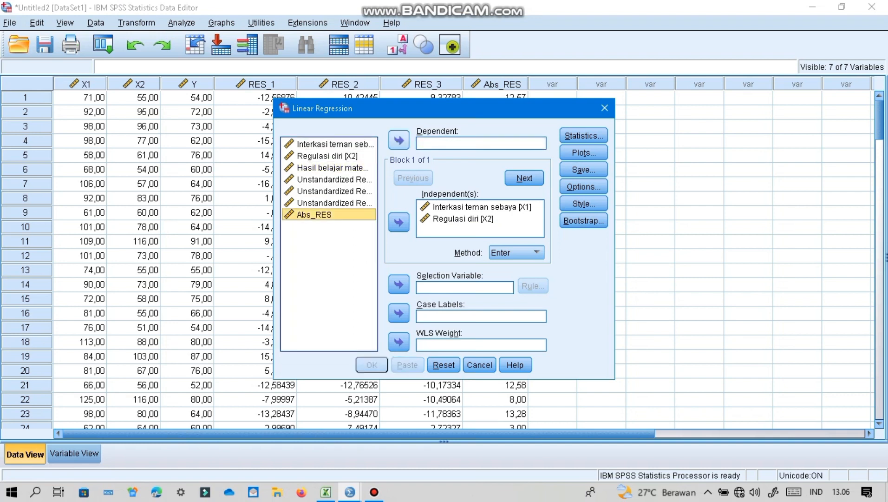
click(399, 139)
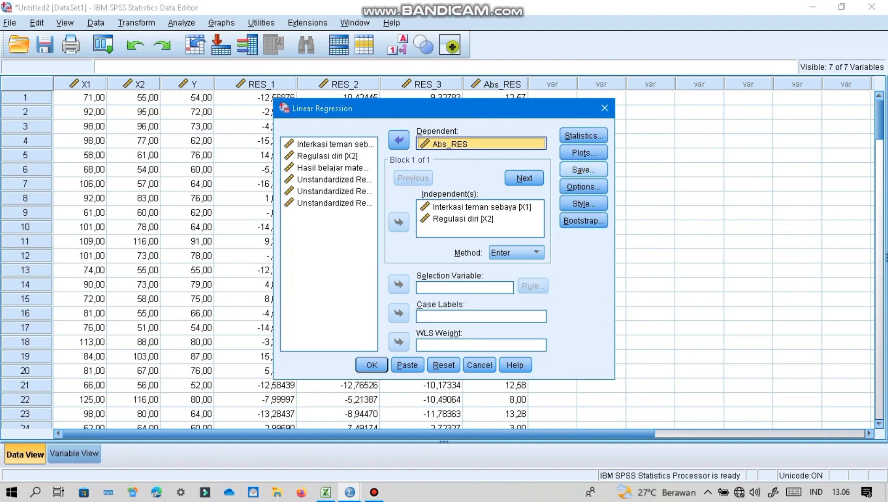
- Turn off saving unstandardized residuals, run the regression of Abs_RES on X1 and X2, and review its ANOVA and Coefficients tables
click(584, 170)
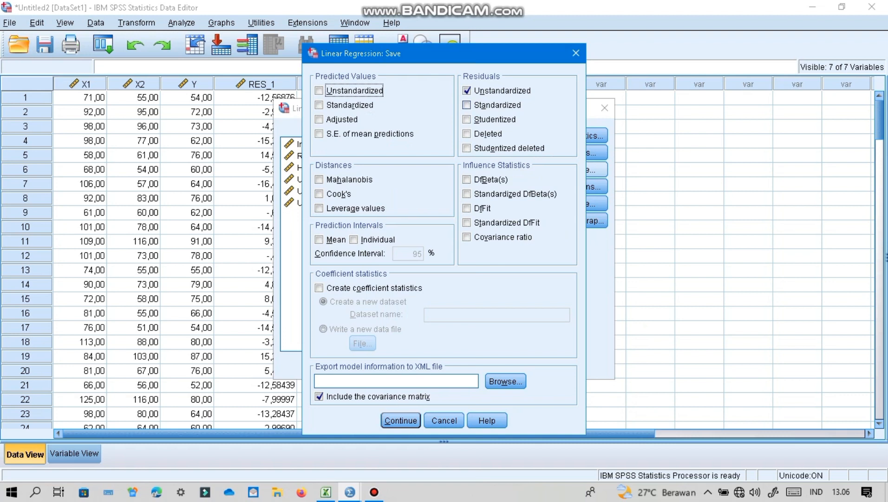
click(467, 91)
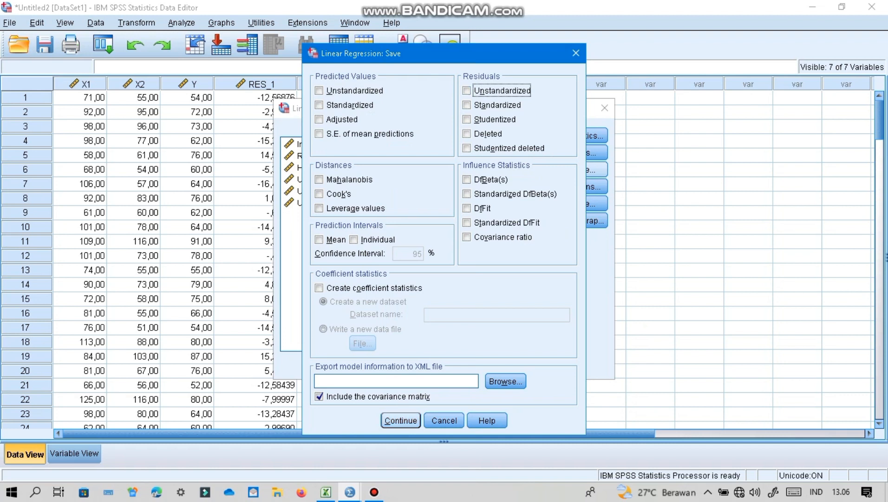
key(Return)
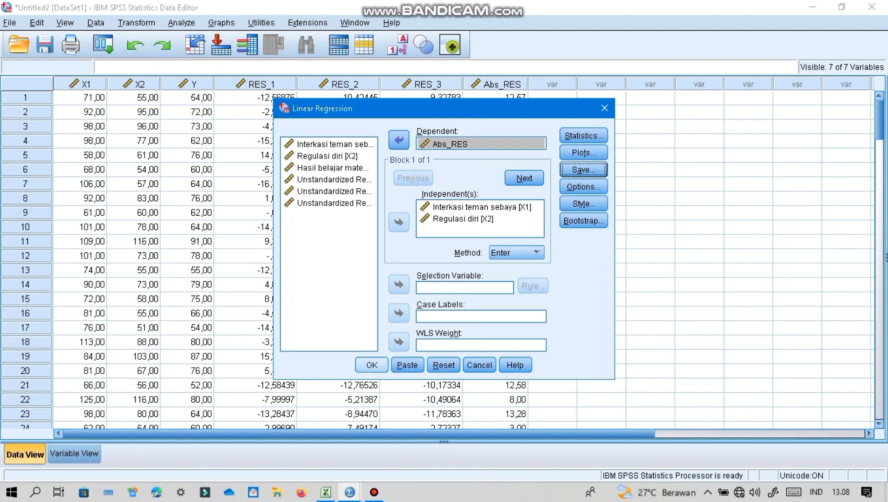
key(Return)
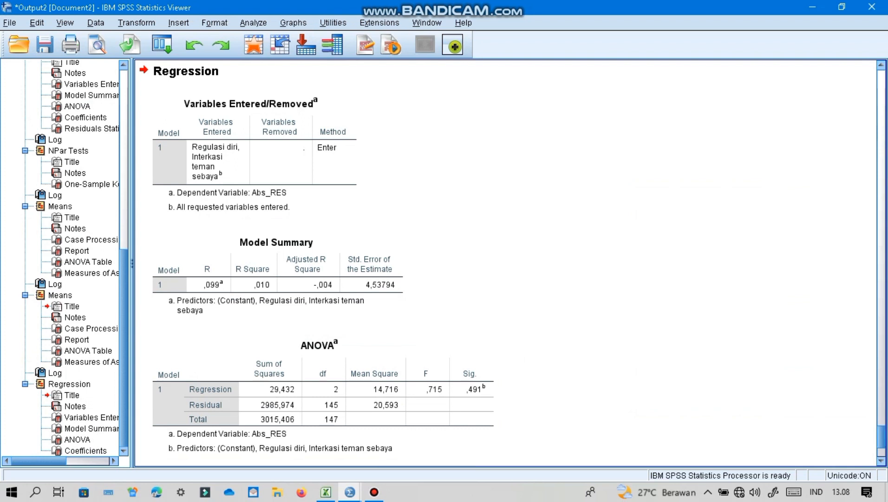
scroll(506, 263, down, 3)
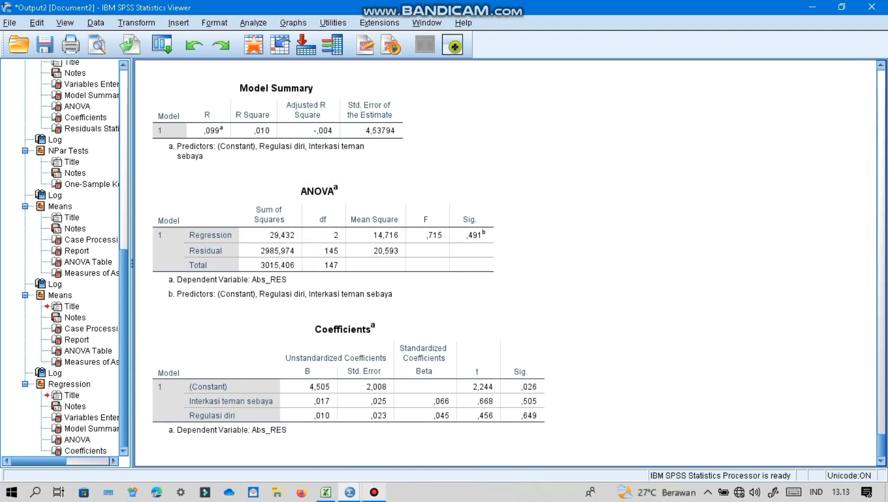
- Return to the Untitled2 dataset and replace Abs_RES with Hasil belajar matematika siswa (Y) as the dependent variable in the linear regression
mouse_move(349, 491)
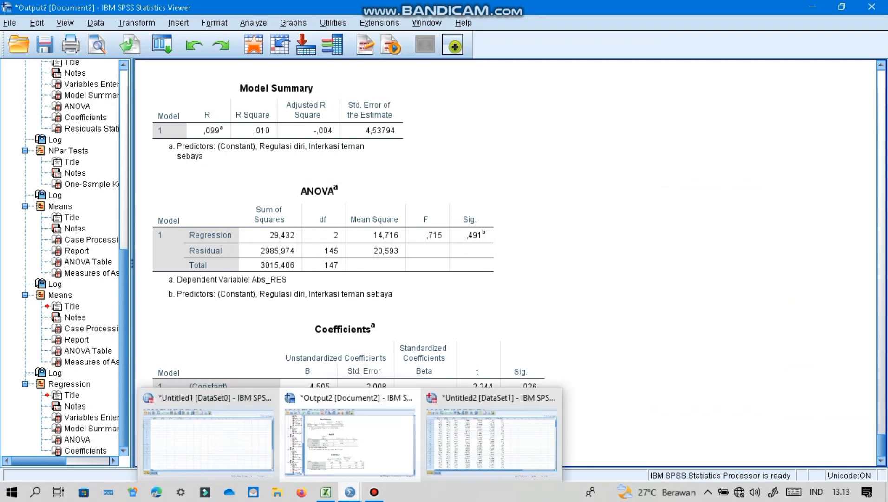
click(491, 442)
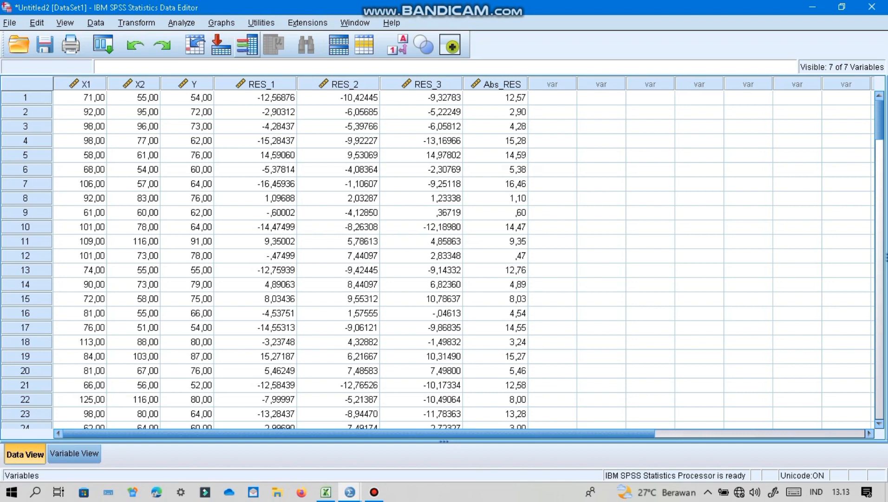
click(181, 23)
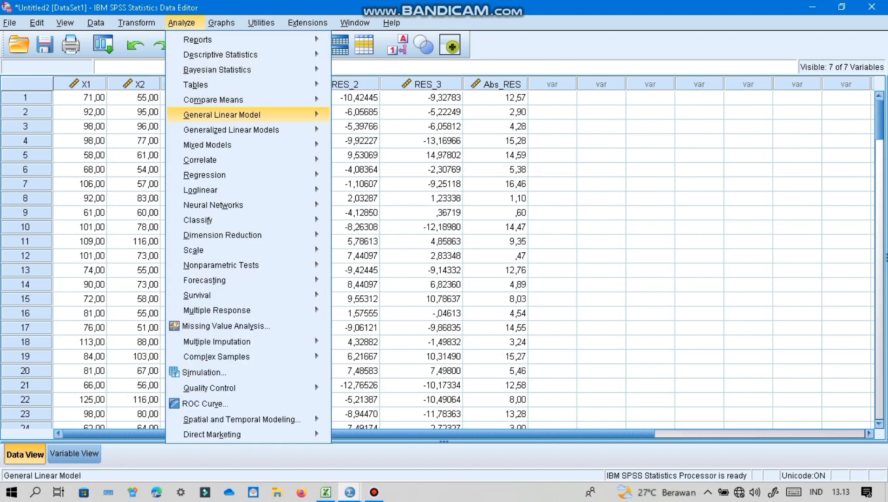
mouse_move(204, 189)
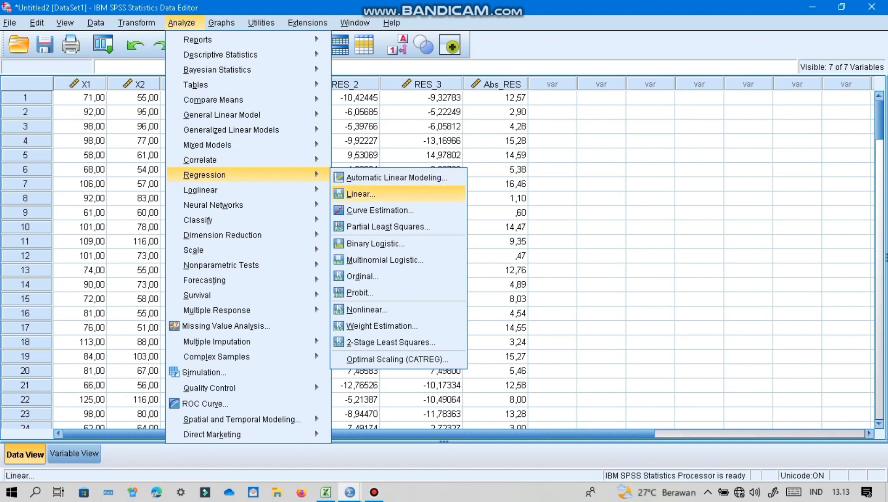
click(360, 193)
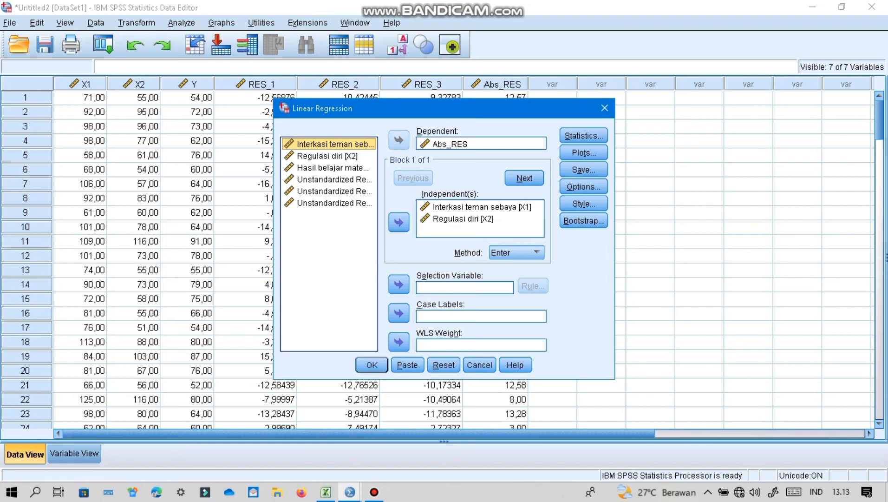
click(481, 144)
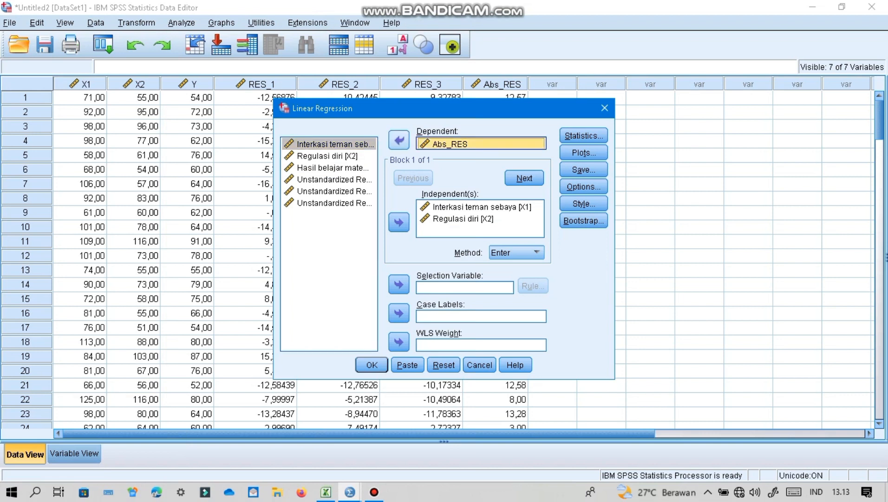
click(398, 139)
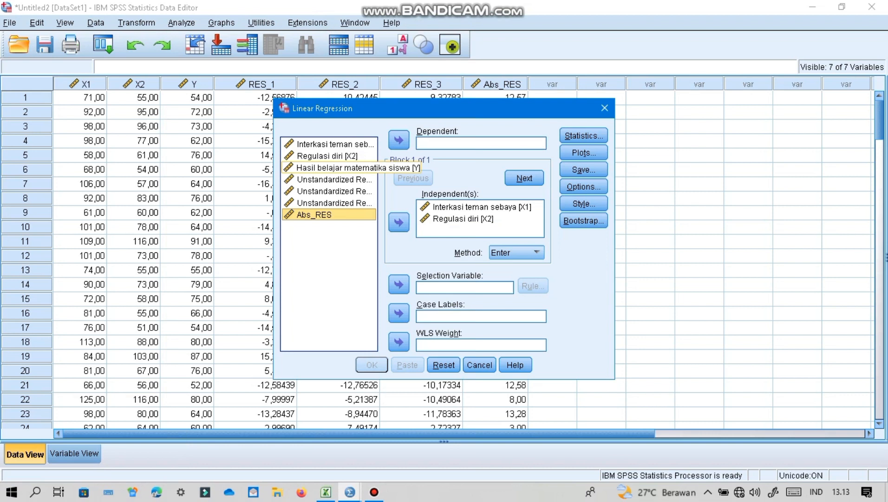
click(329, 168)
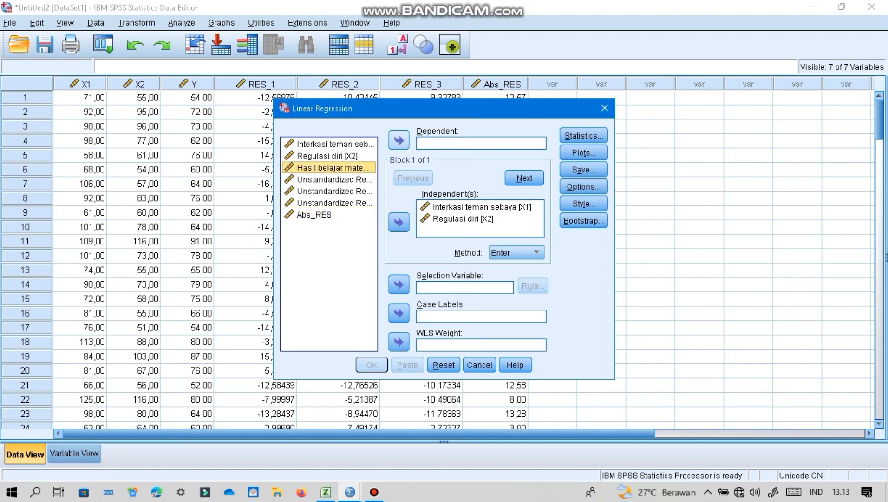
click(399, 139)
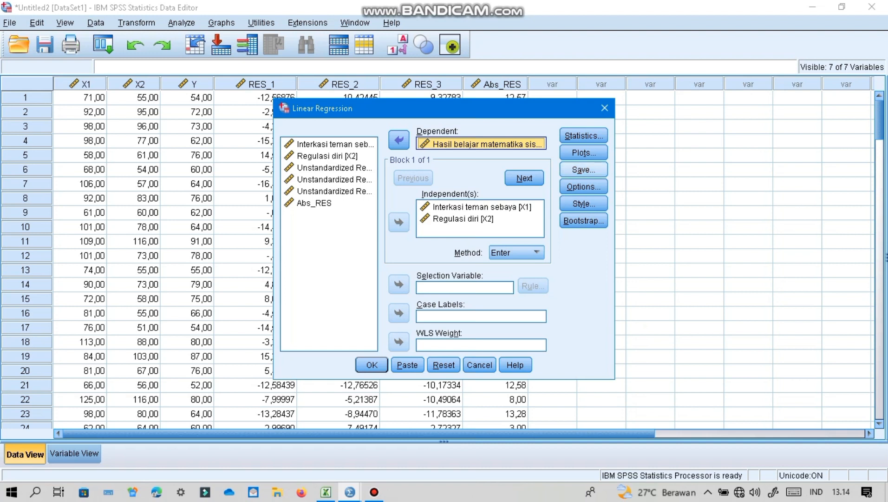
- Enable collinearity diagnostics and the covariance matrix, and run the linear regression of Y on X1 and X2
click(583, 170)
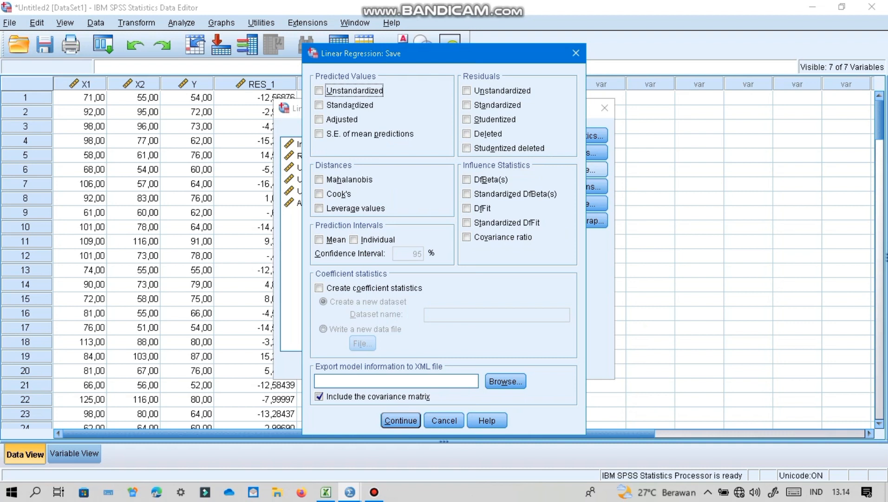
key(Return)
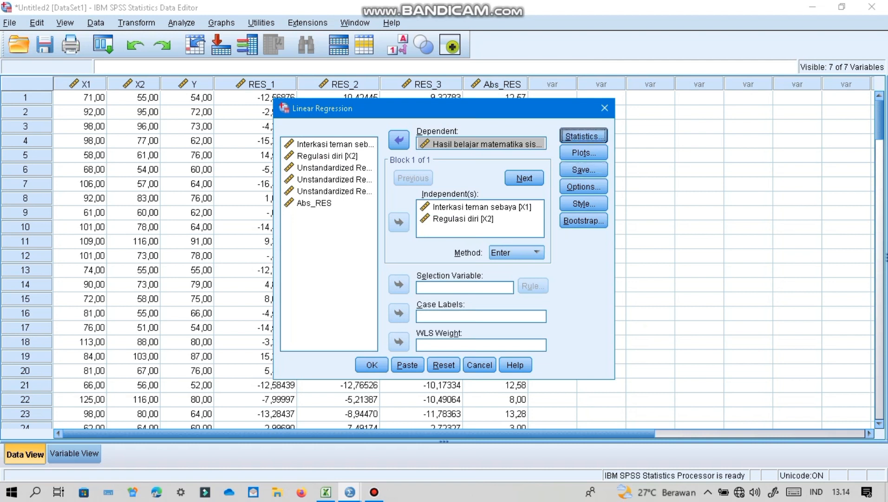
click(583, 136)
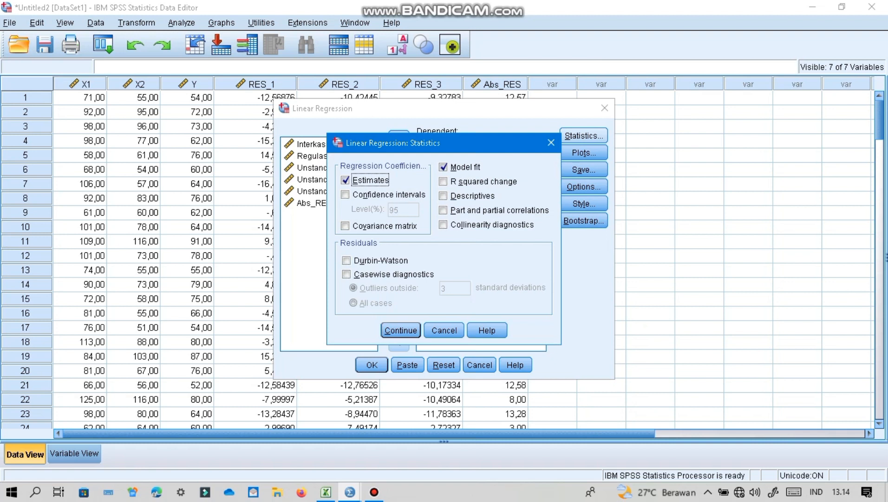
click(444, 224)
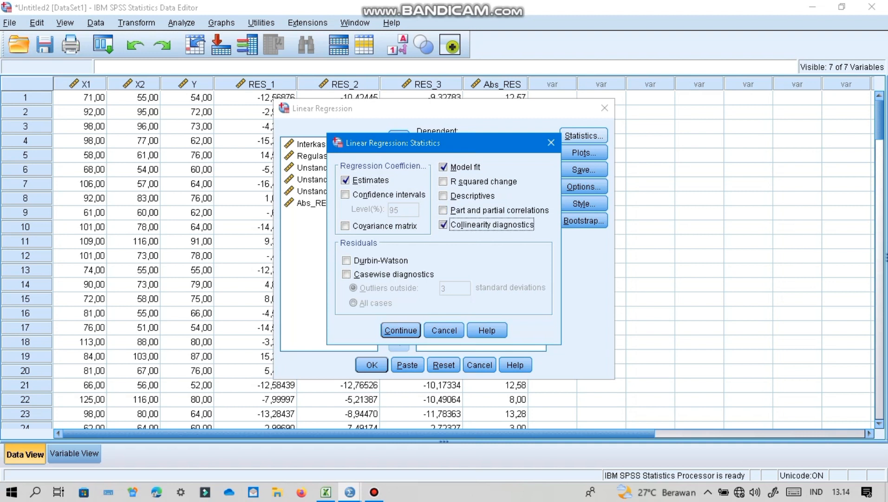
click(344, 225)
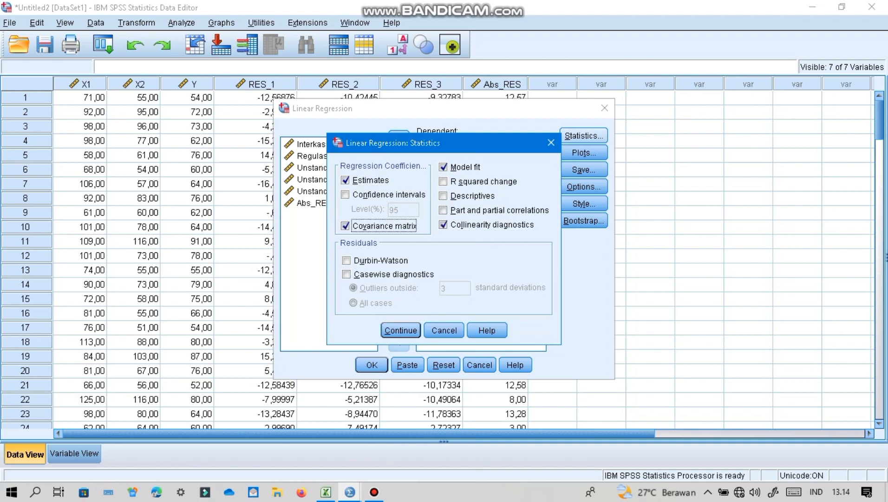
key(Return)
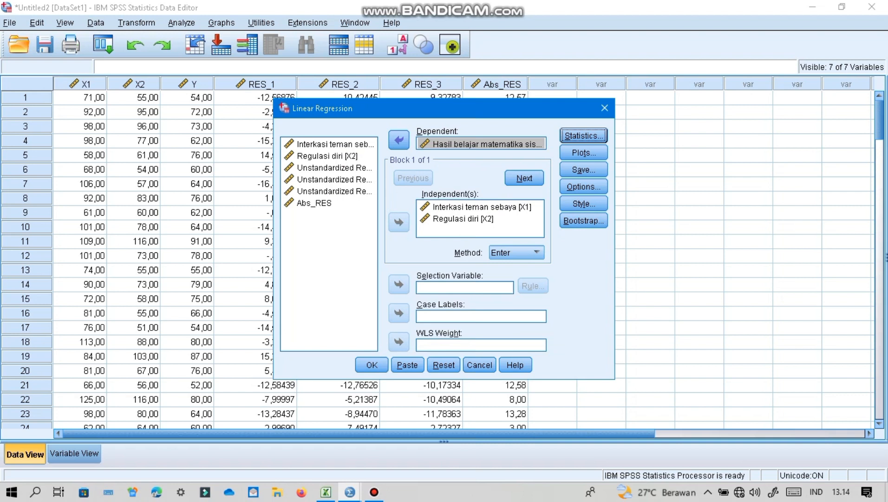
click(372, 364)
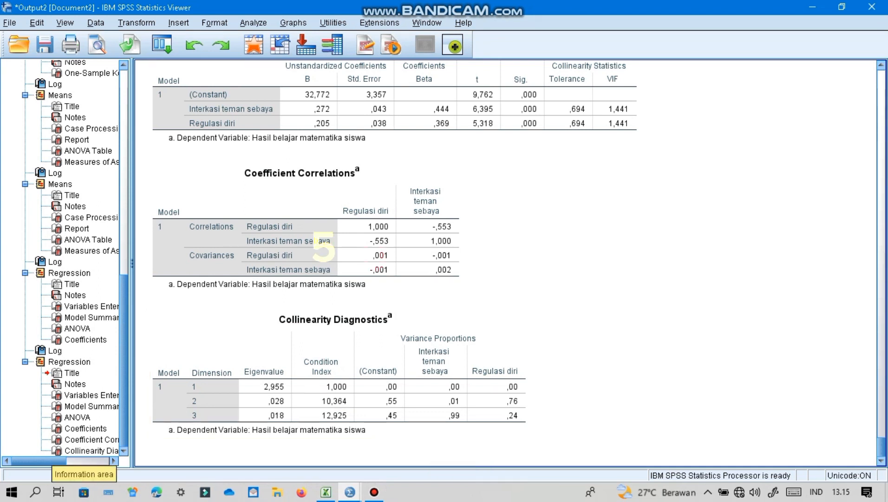
- Return to the Untitled2 dataset and remove Regulasi diri (X2) from the independent variables of the linear regression
mouse_move(350, 491)
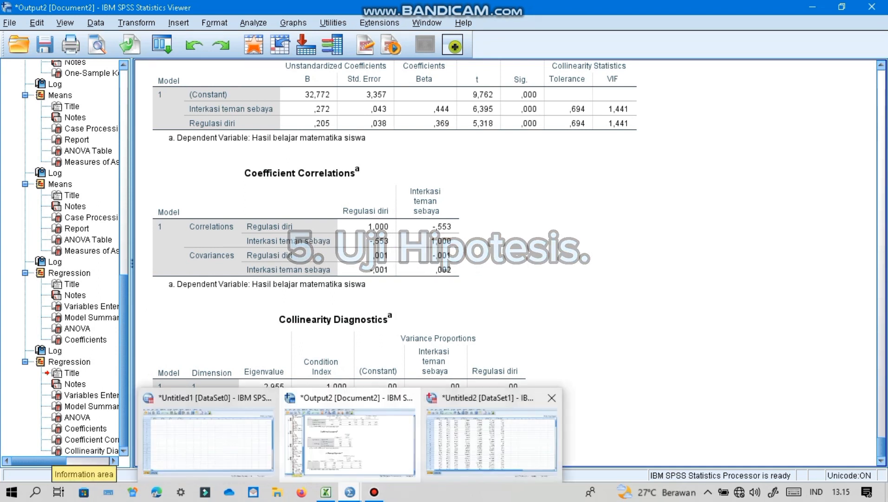
click(492, 441)
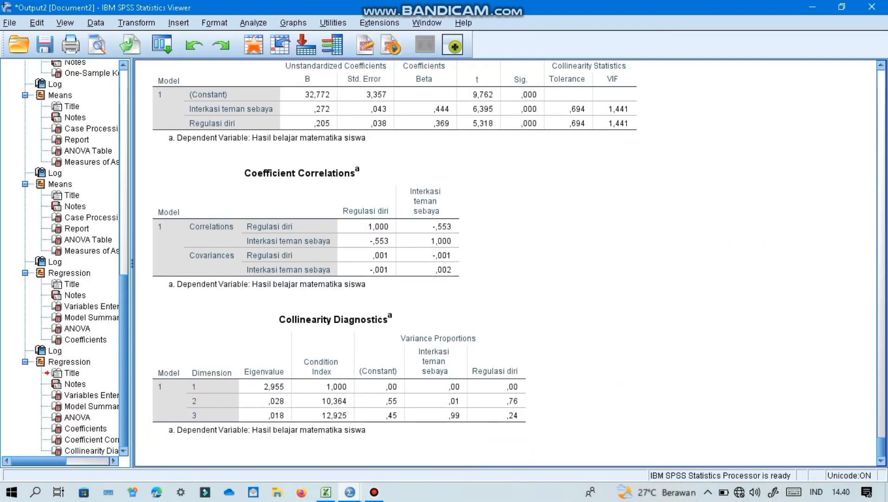
mouse_move(374, 491)
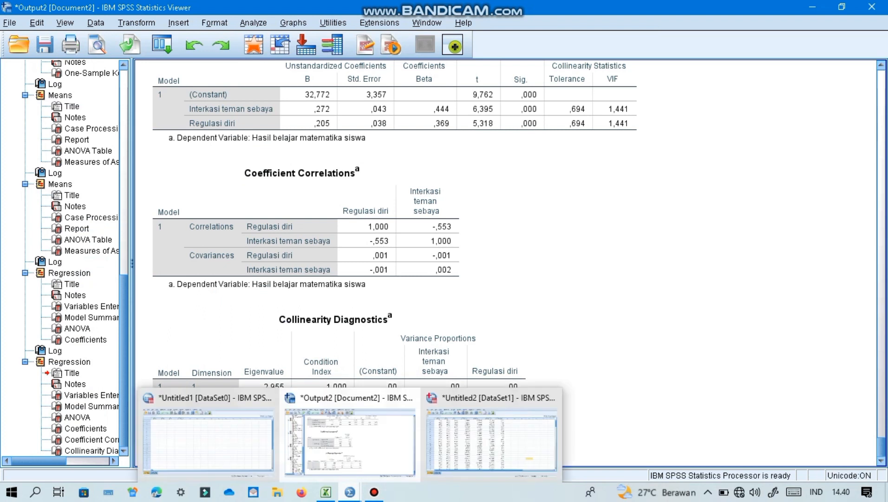
click(491, 439)
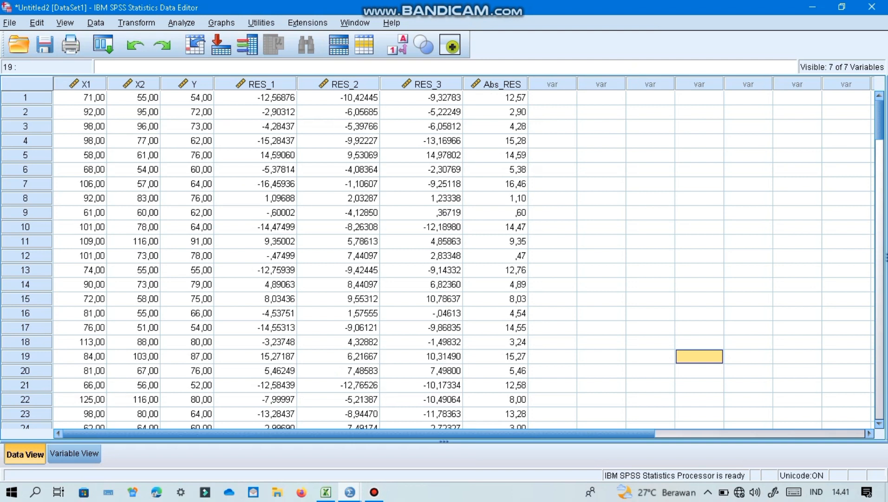
click(182, 23)
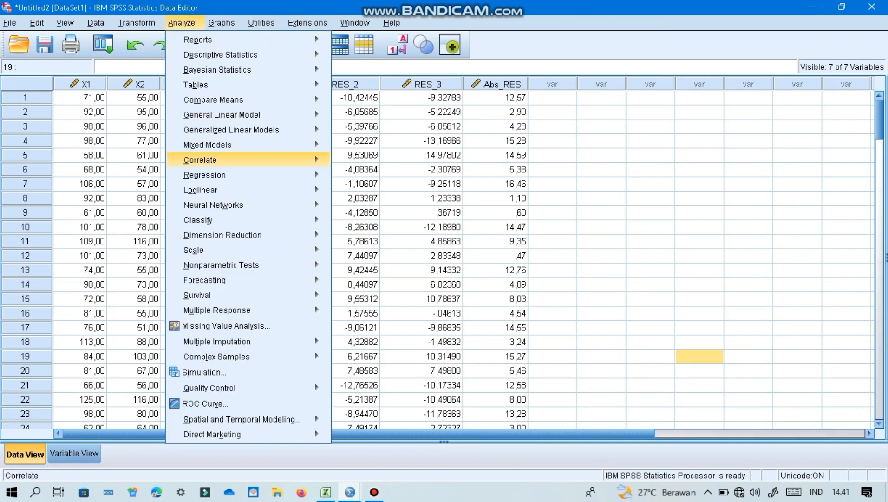
mouse_move(205, 175)
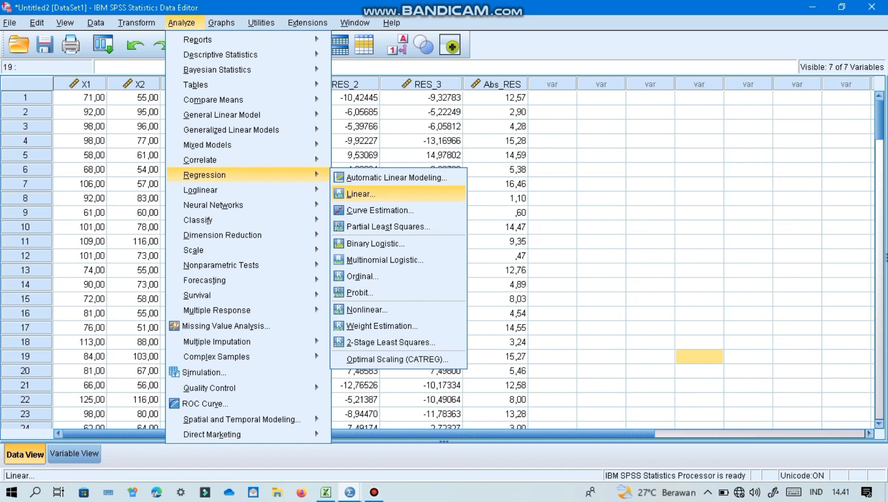
click(361, 194)
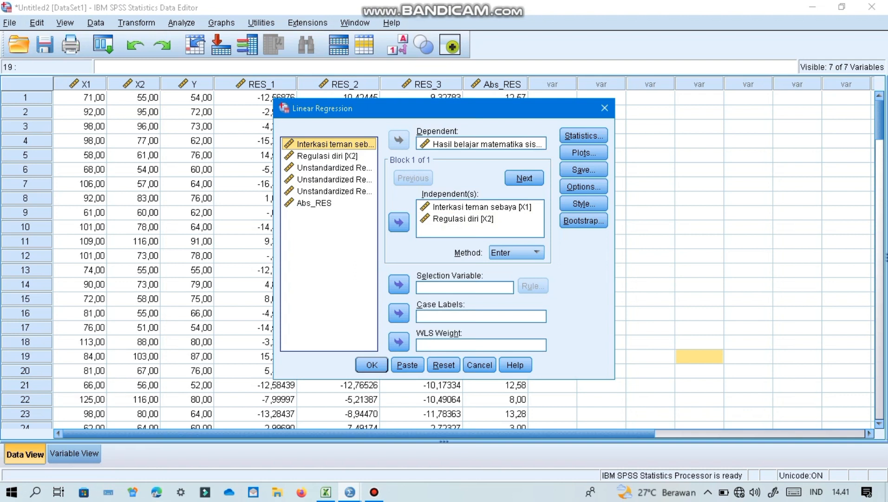
click(480, 219)
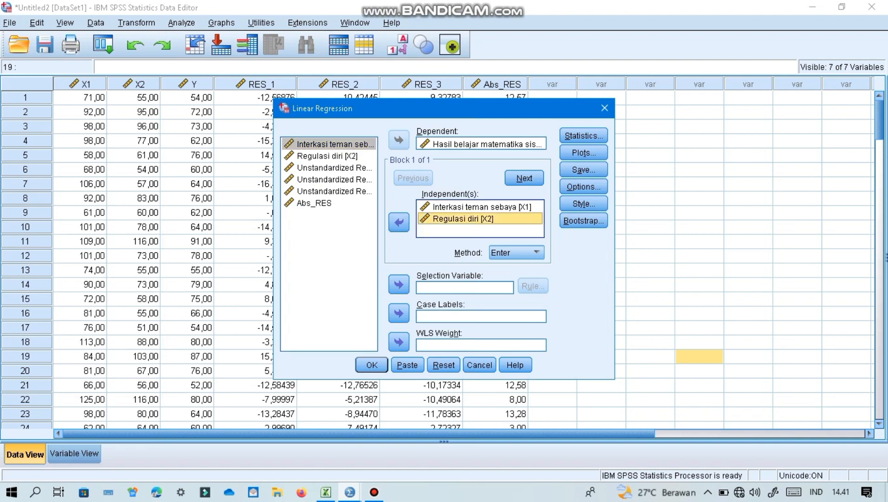
click(398, 223)
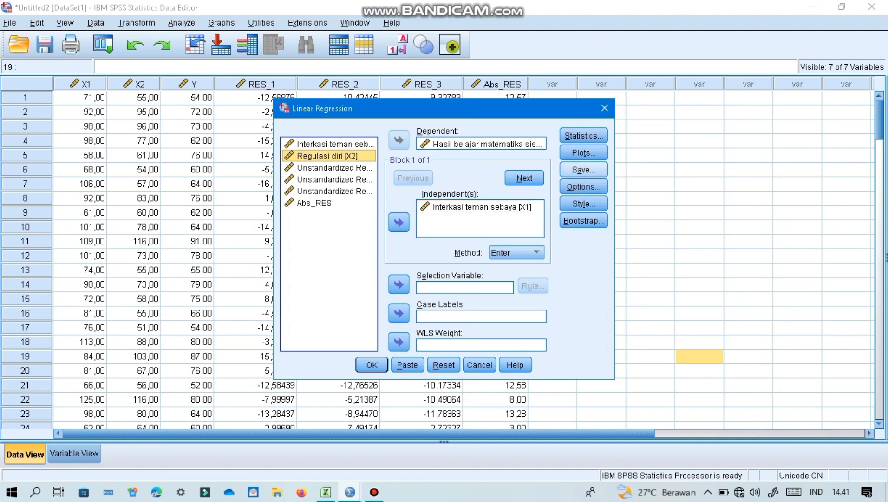
- Turn off collinearity diagnostics and the covariance matrix, and run the regression of Y on Interkasi teman sebaya (X1) alone
click(584, 170)
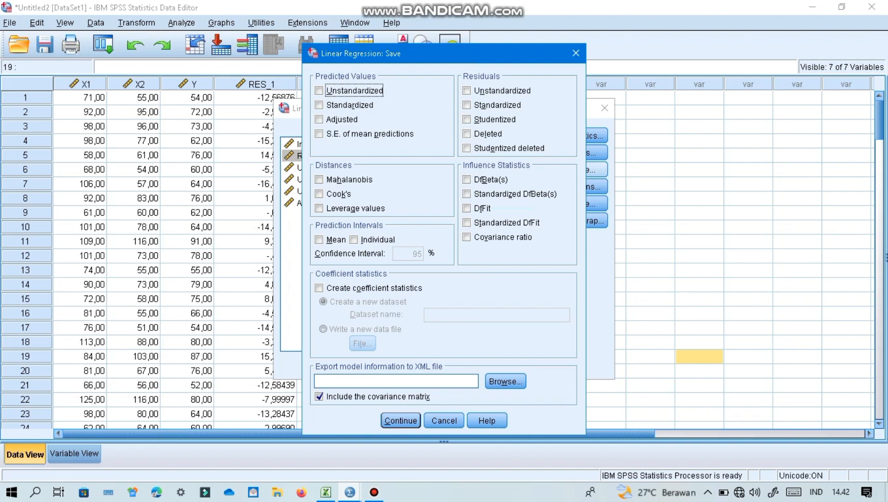
click(401, 420)
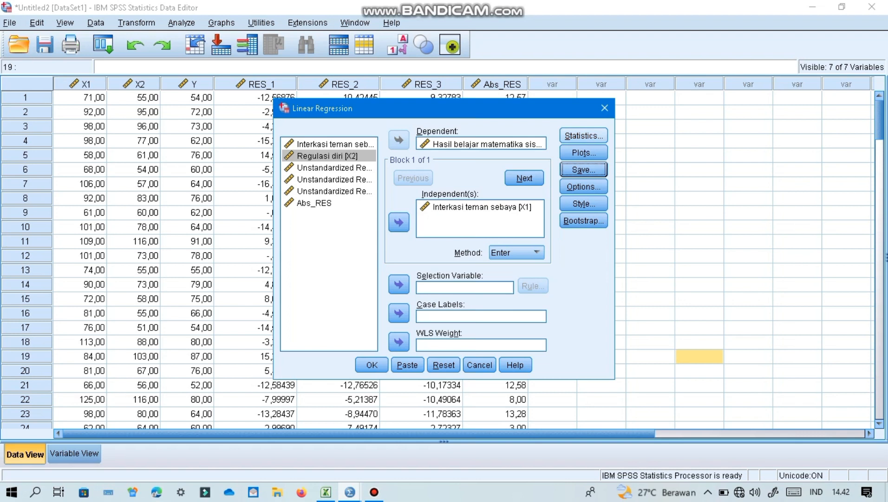
click(584, 135)
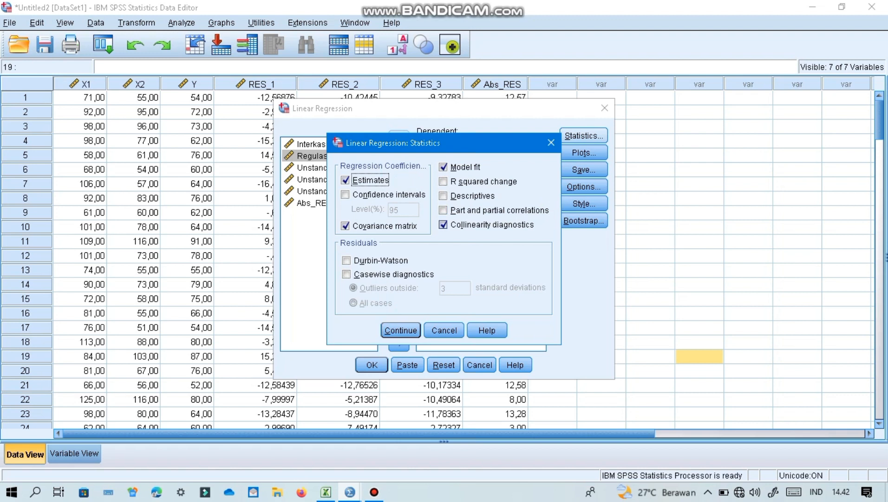
click(443, 225)
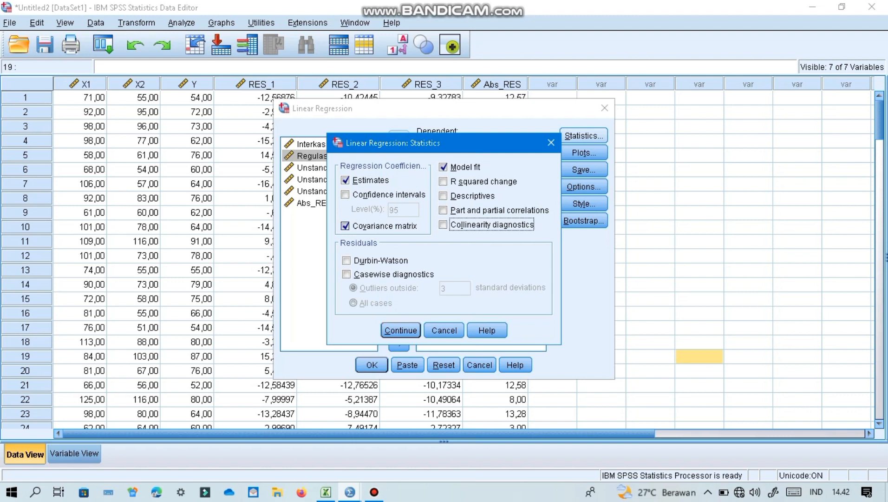
click(346, 226)
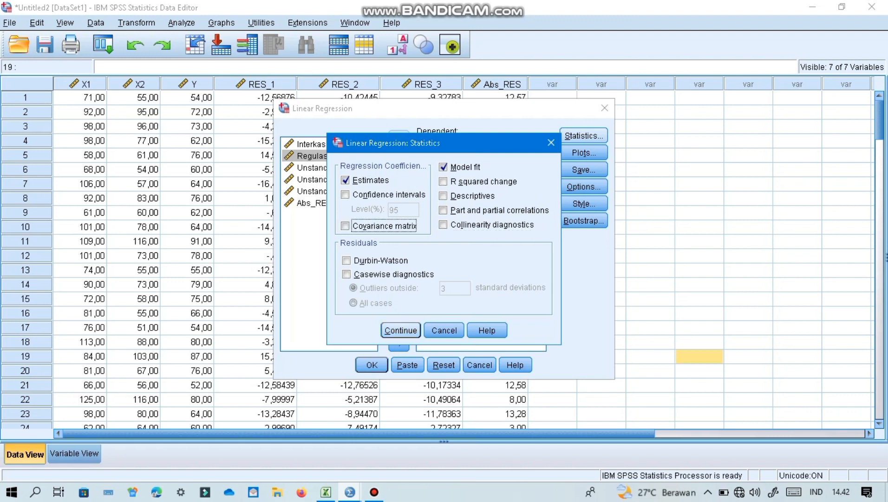
click(401, 329)
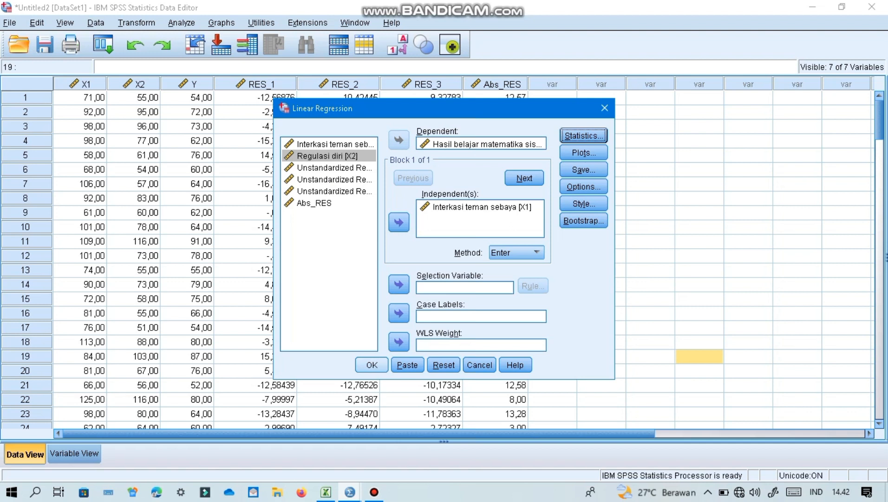
click(372, 365)
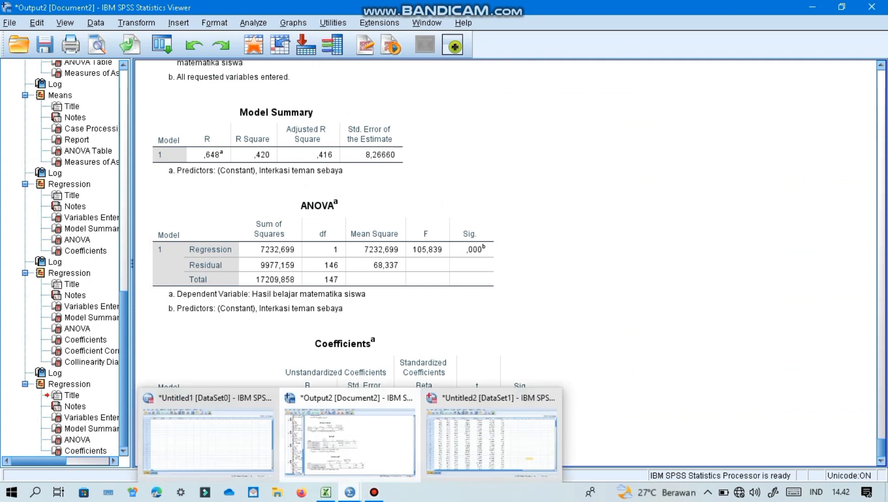
- Return to the Untitled2 dataset and replace Interkasi teman sebaya (X1) with Regulasi diri (X2) as the independent variable in the linear regression
mouse_move(374, 491)
click(492, 440)
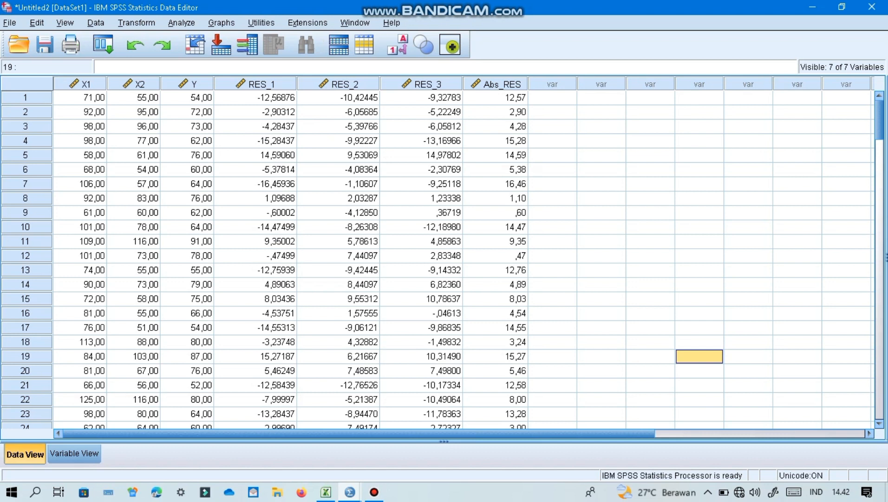
click(261, 23)
mouse_move(182, 23)
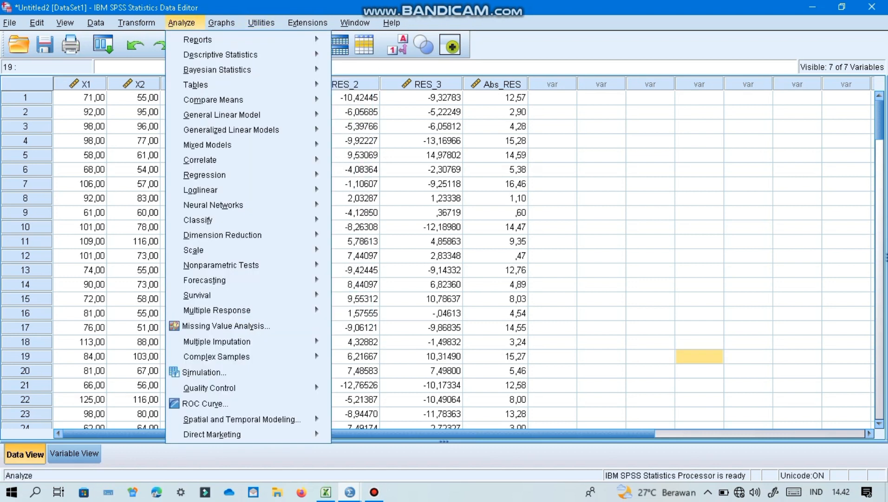
mouse_move(231, 130)
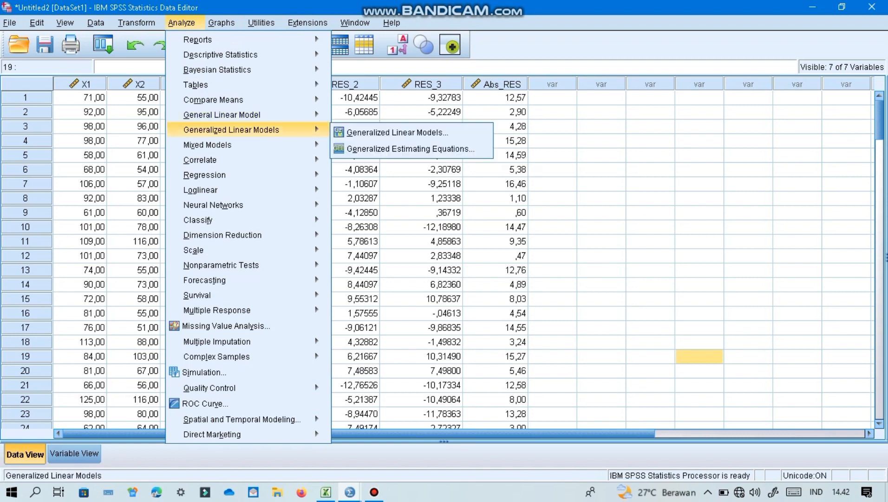
mouse_move(204, 175)
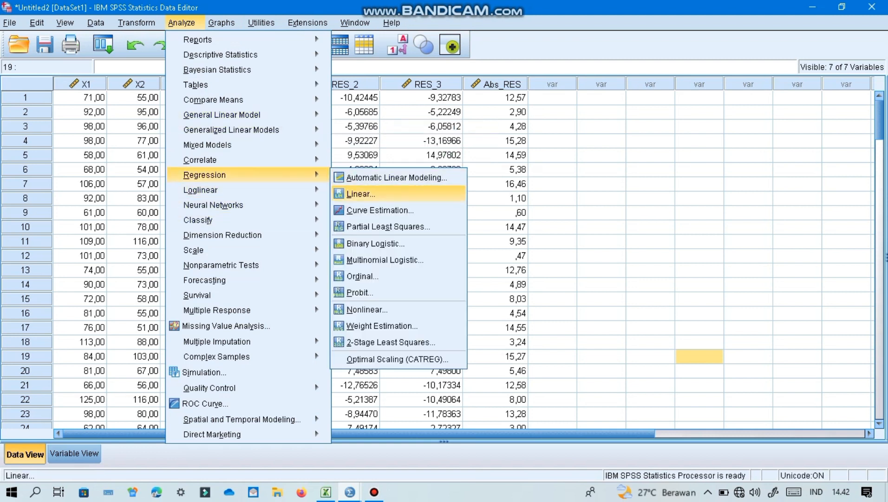
click(360, 193)
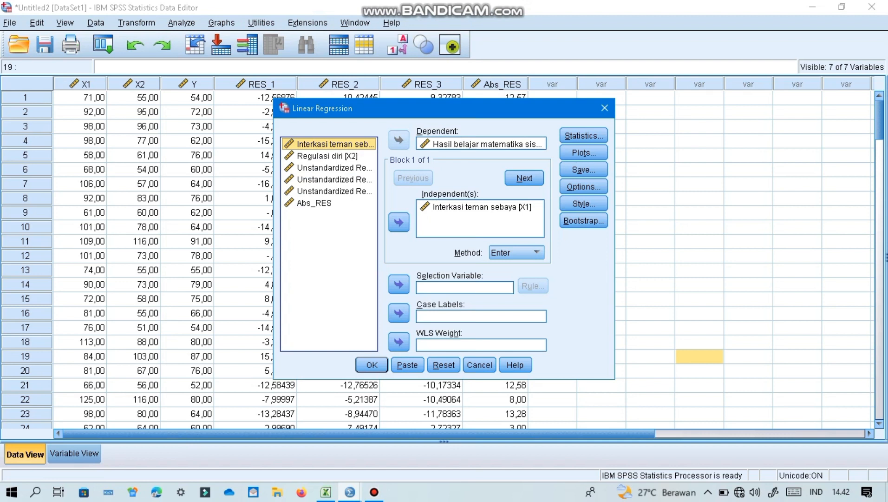
click(481, 208)
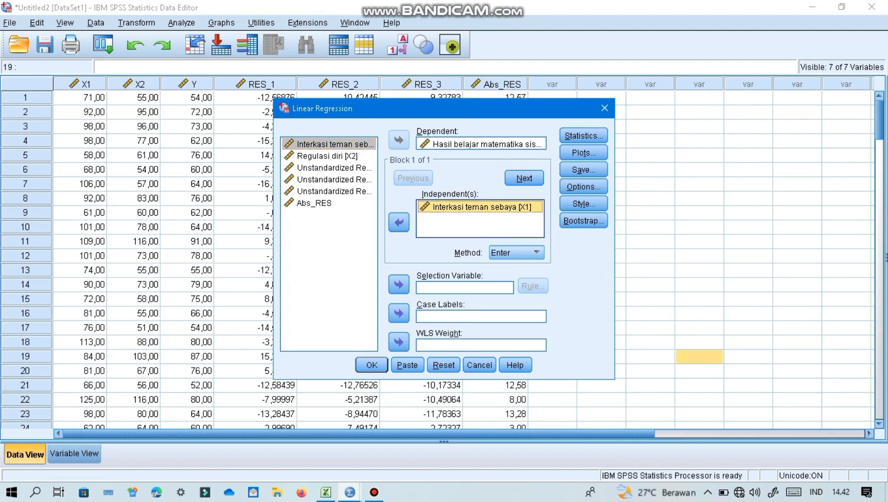
click(399, 222)
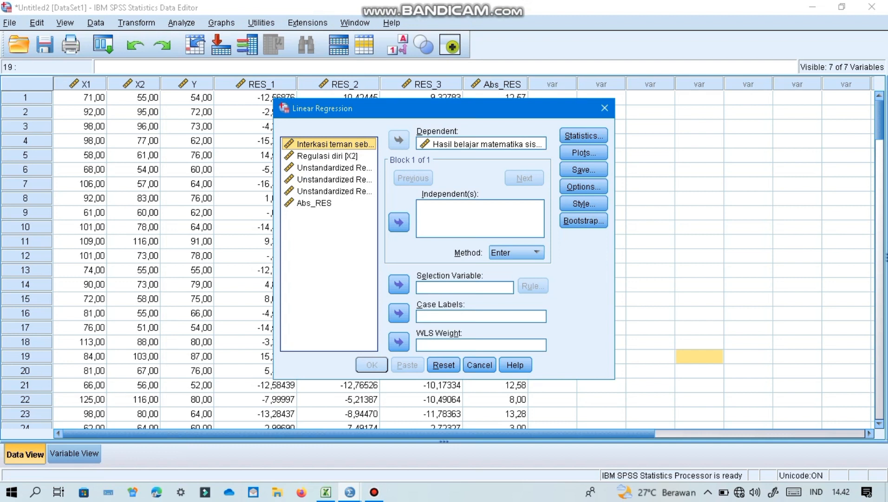
click(328, 156)
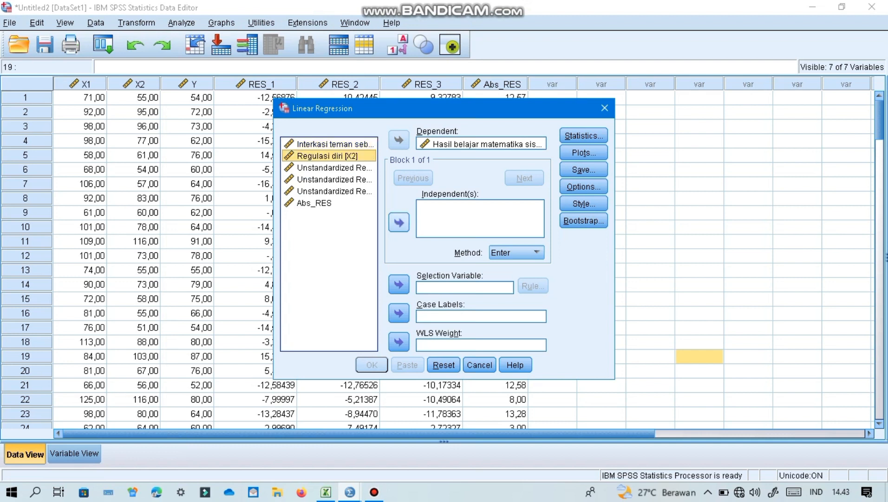
click(399, 222)
- Check that no residuals are saved, run the regression of Y on X2, and review its ANOVA and Coefficients tables
click(583, 170)
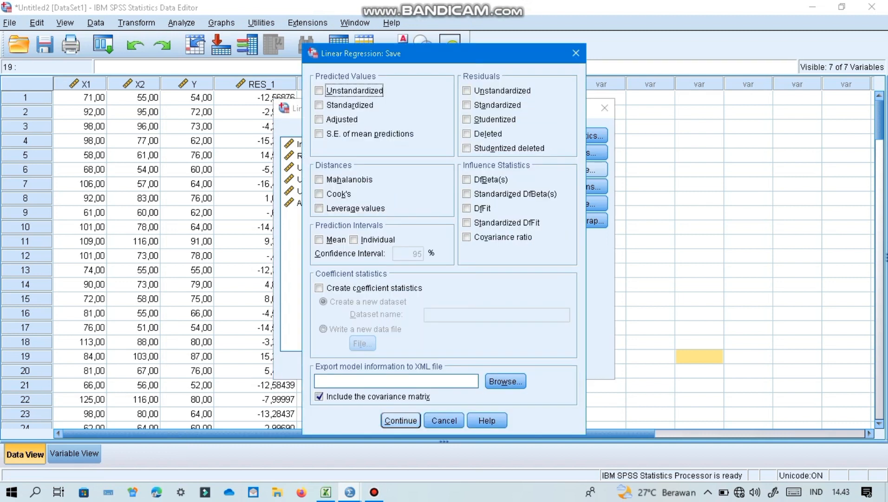
click(401, 420)
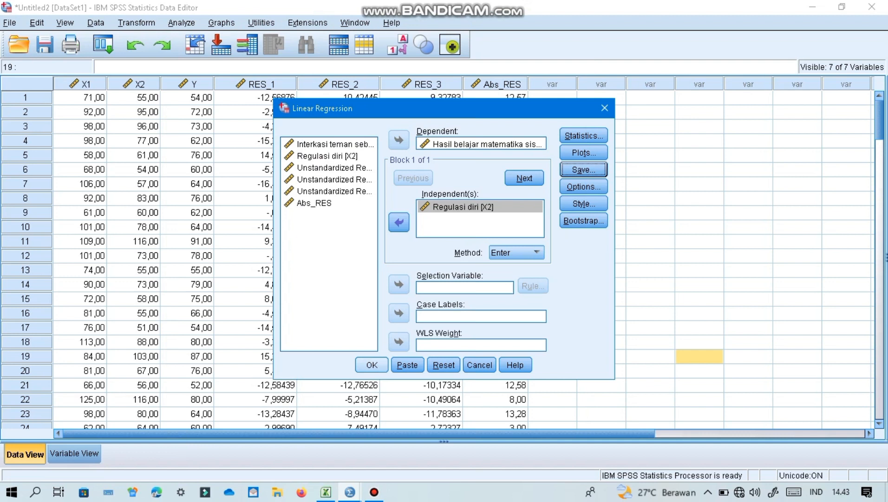
click(371, 365)
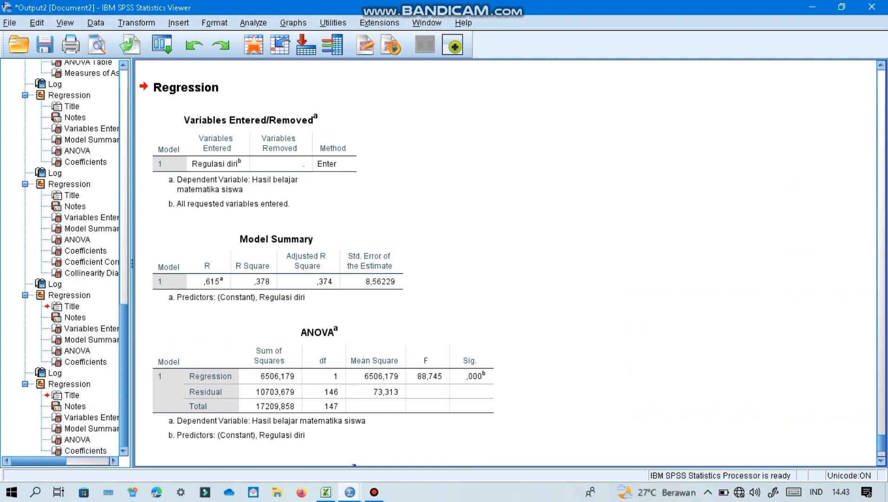
scroll(506, 263, down, 3)
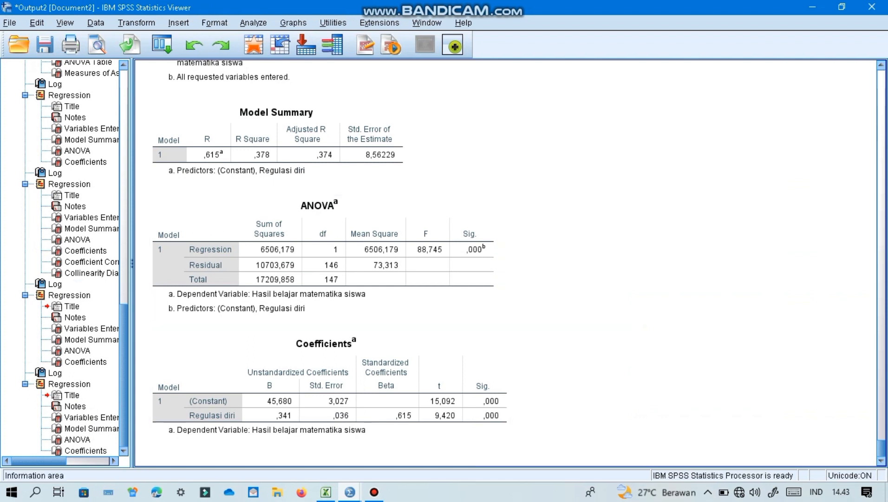
- Return to the Untitled2 dataset and clear Regulasi diri (X2) from the independent variables of the linear regression
mouse_move(350, 492)
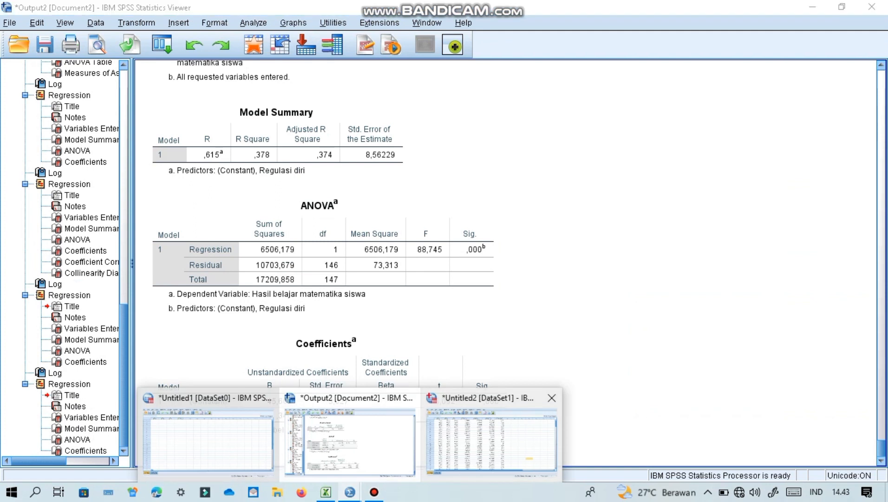
click(491, 441)
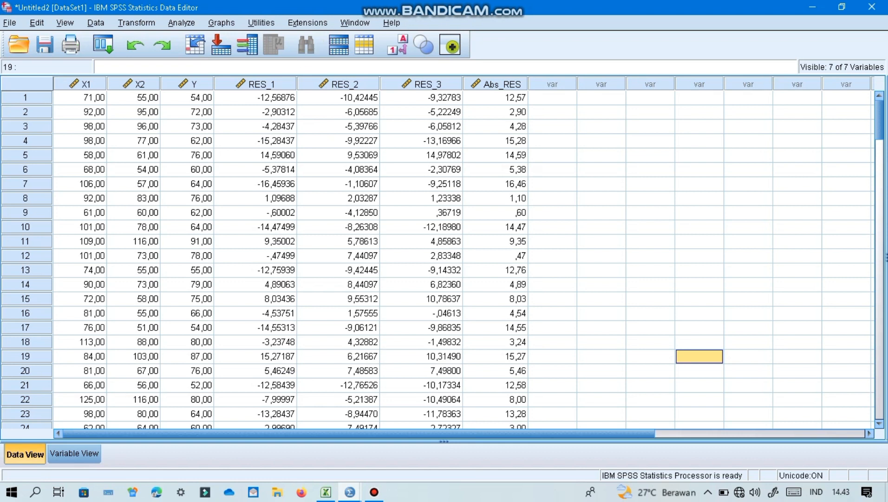
click(182, 22)
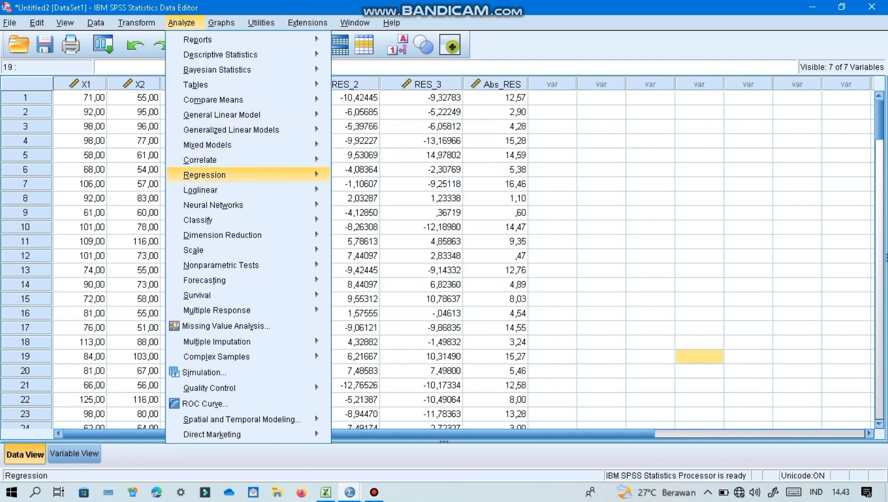
mouse_move(204, 176)
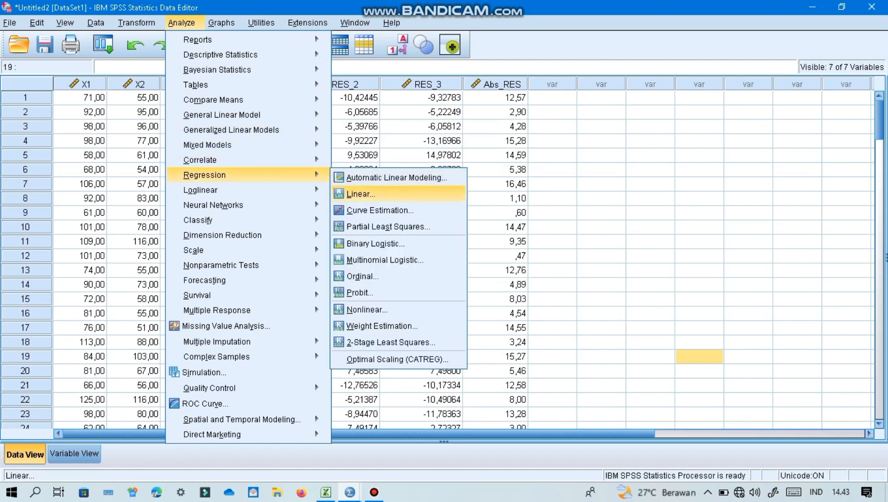
key(Return)
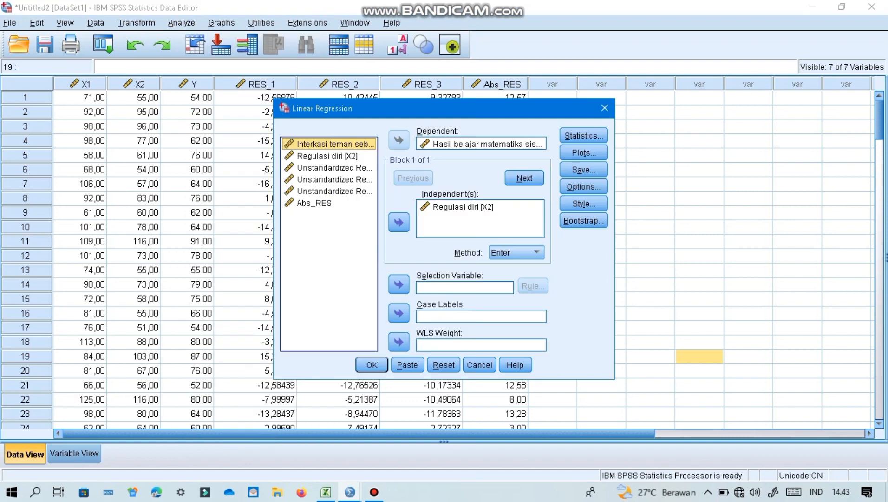
click(463, 208)
click(400, 223)
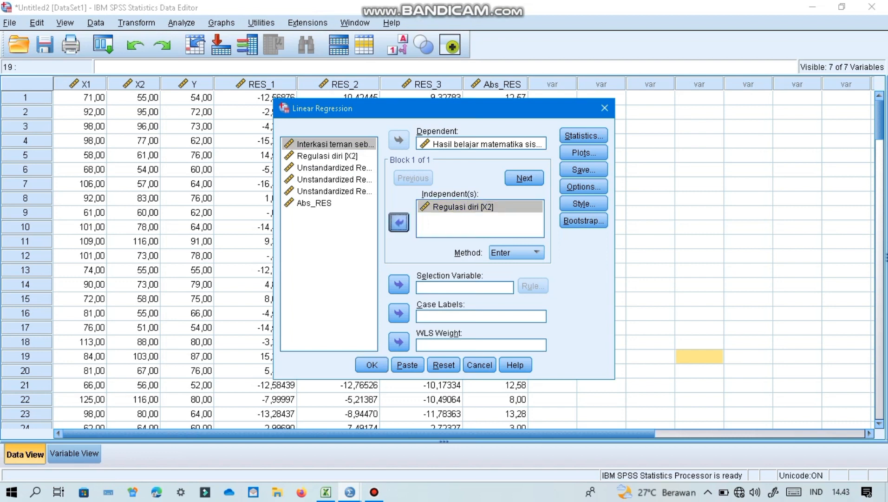
- Set Interkasi teman sebaya (X1) and Regulasi diri (X2), in that order, as the independent variables of the linear regression
click(330, 144)
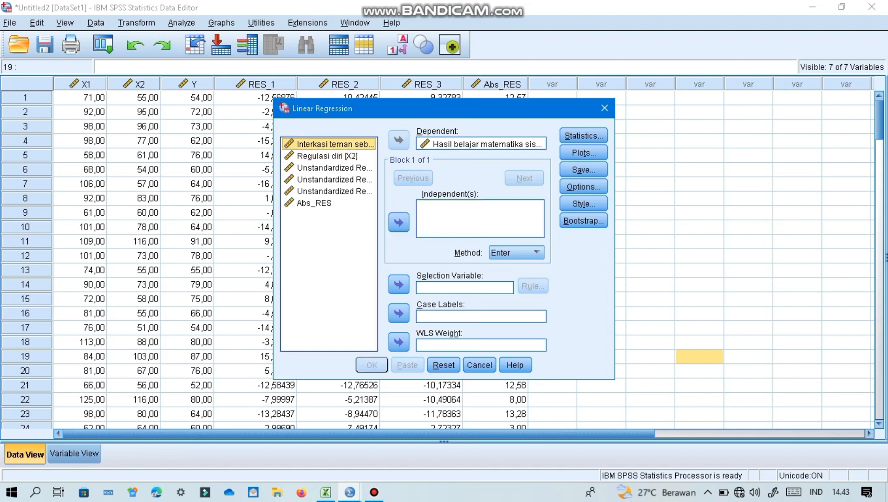
click(399, 222)
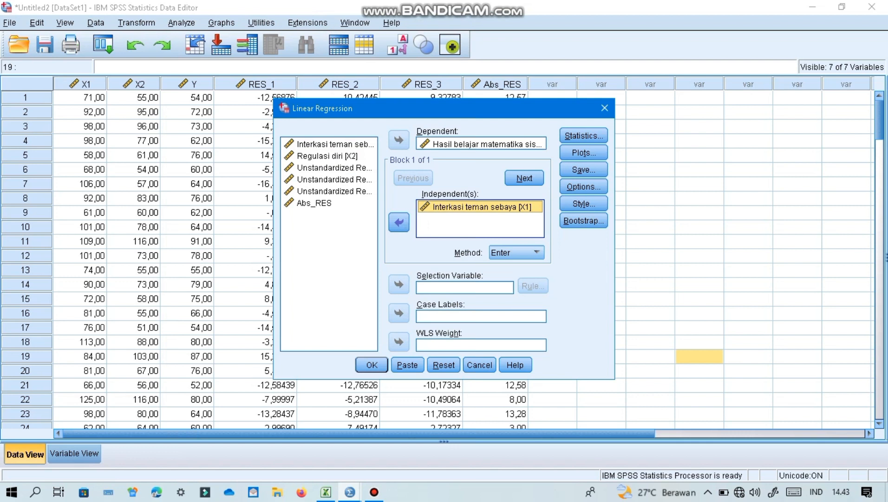
click(328, 156)
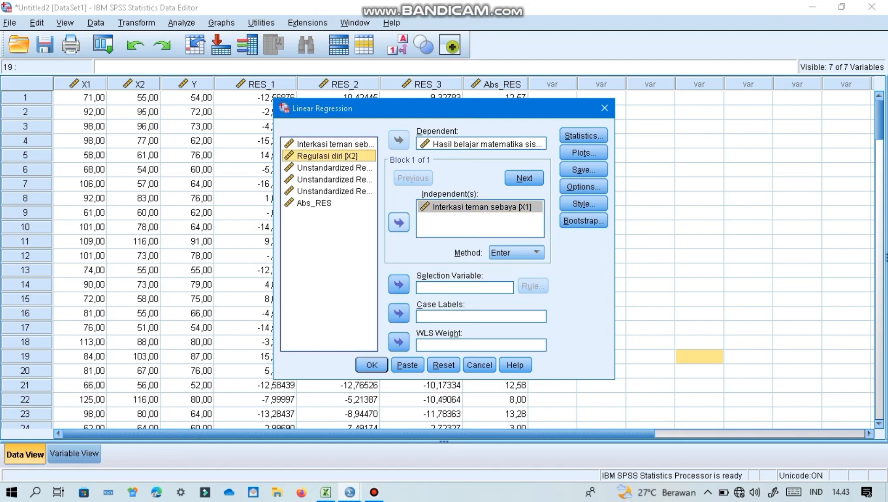
click(399, 223)
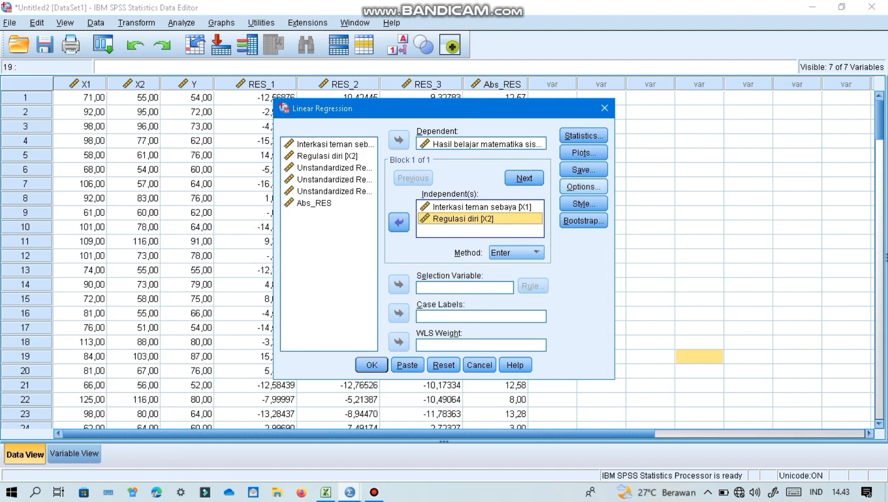
- Check that no residuals or predicted values are saved, and run the multiple regression of Y on X1 and X2
click(584, 169)
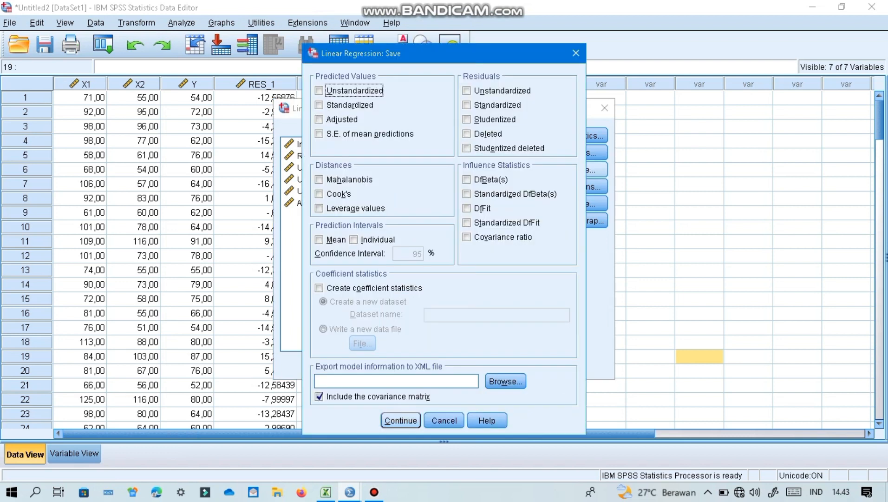
key(Return)
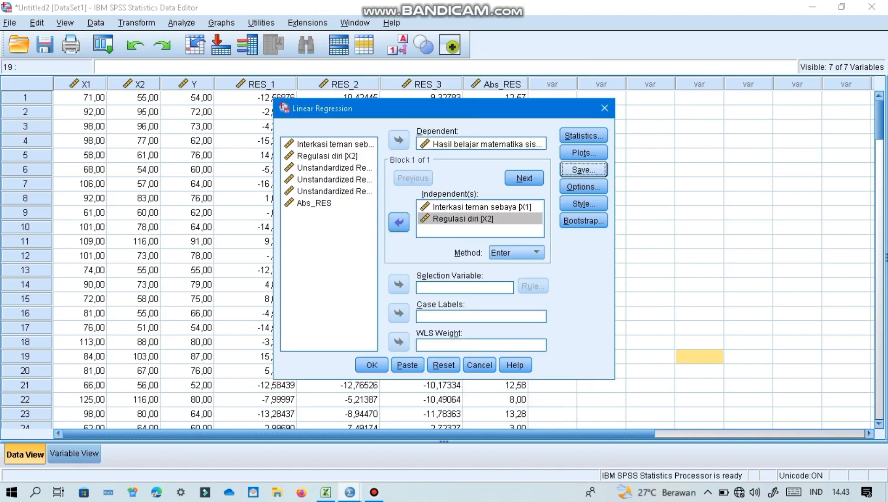
key(Return)
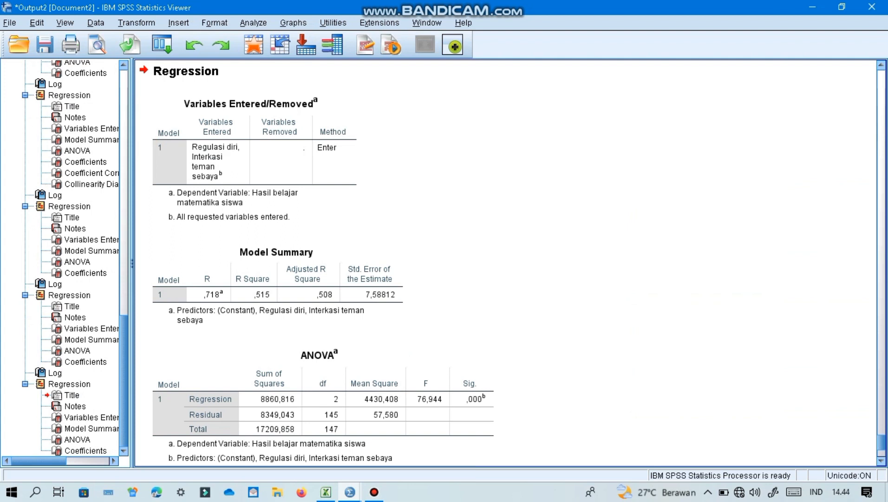